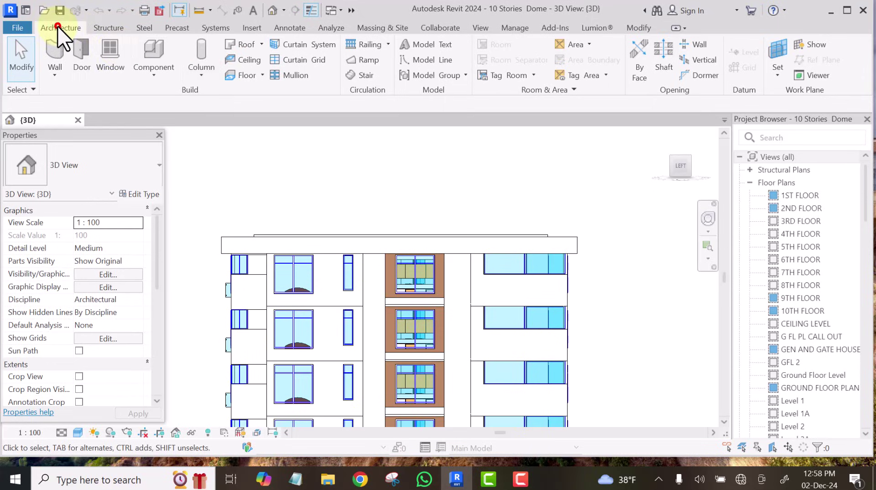
Step: Create an in-place model in the Casework category and name it dome
click(153, 75)
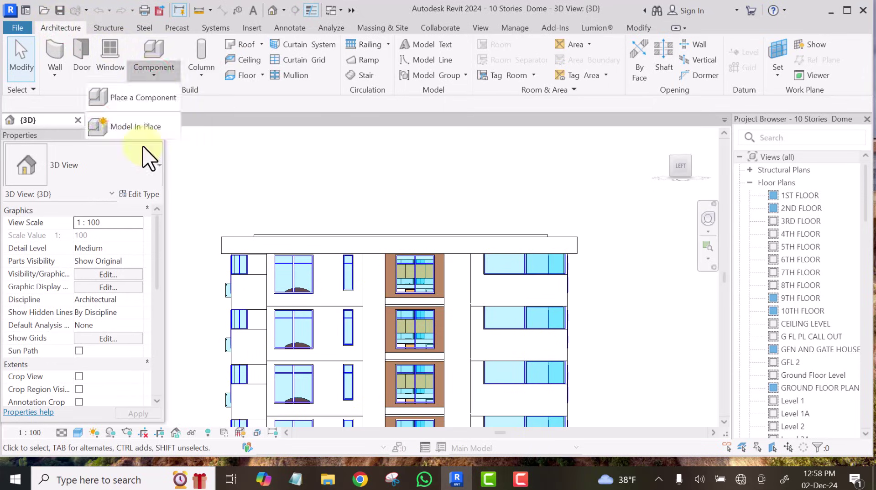
click(124, 127)
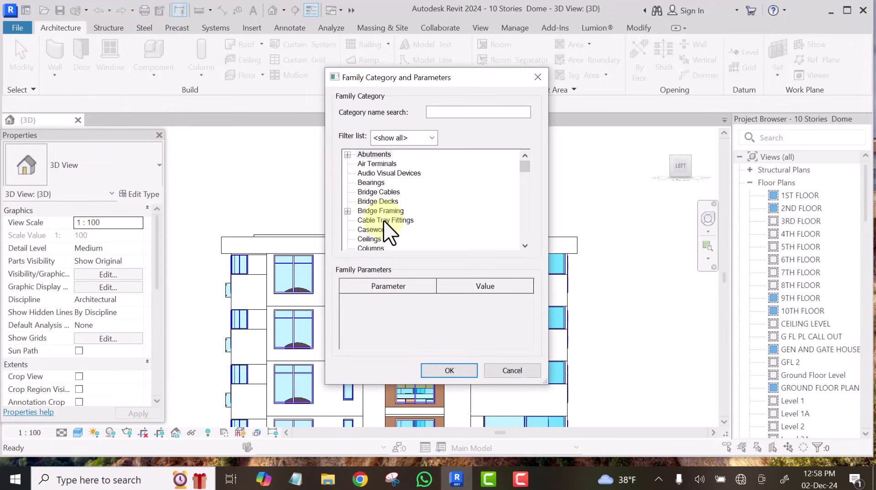
scroll(367, 191, down, 2)
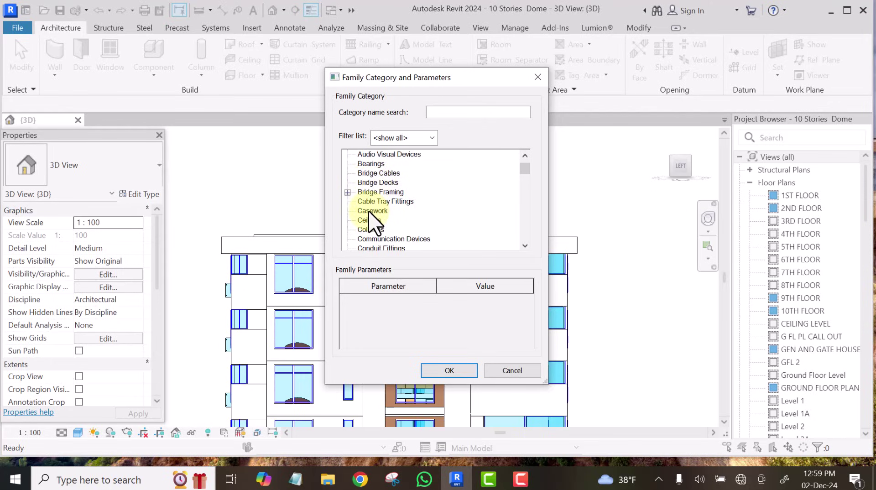
click(452, 370)
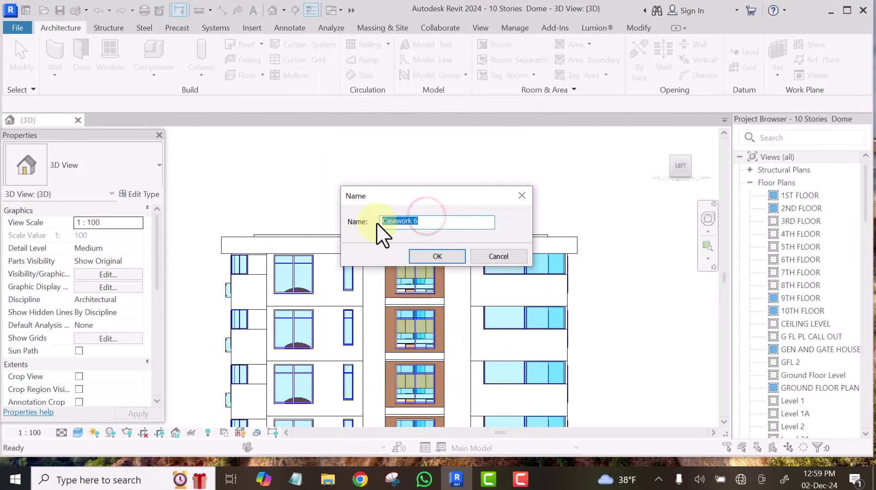
text(dome)
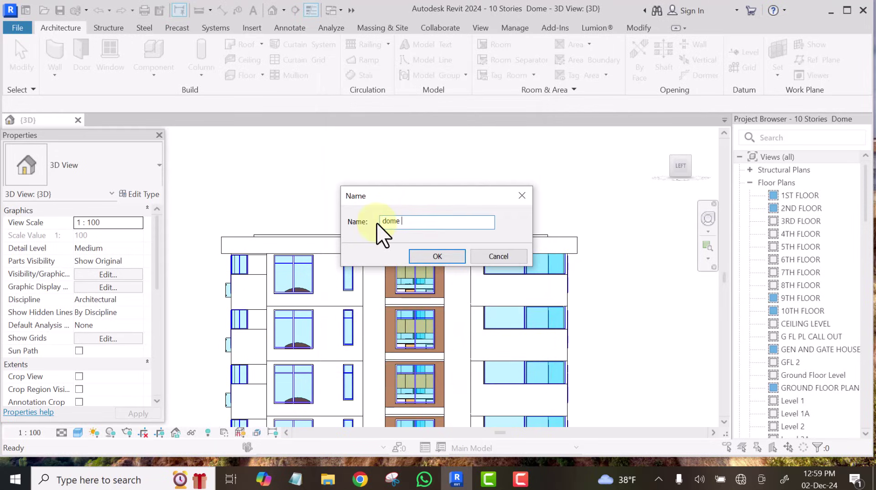
key(Return)
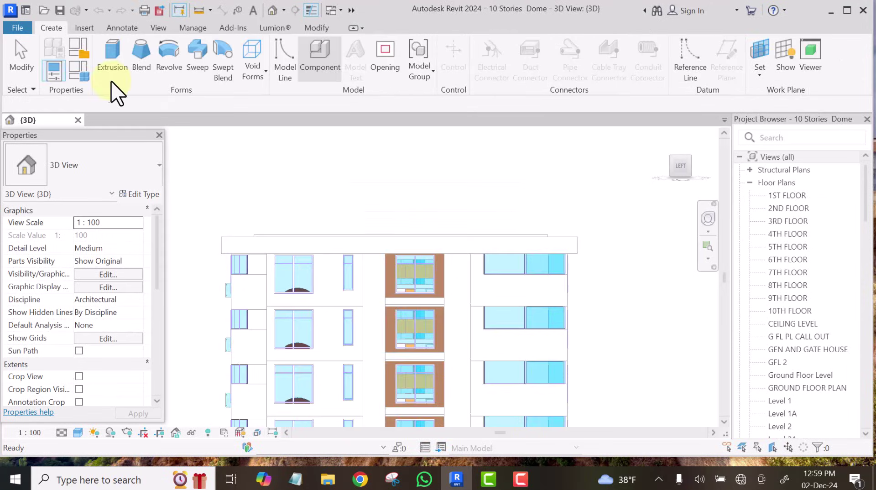
Step: Start a Revolve form in the Approach View elevation, picking the top-storey wall face as its work plane
click(167, 47)
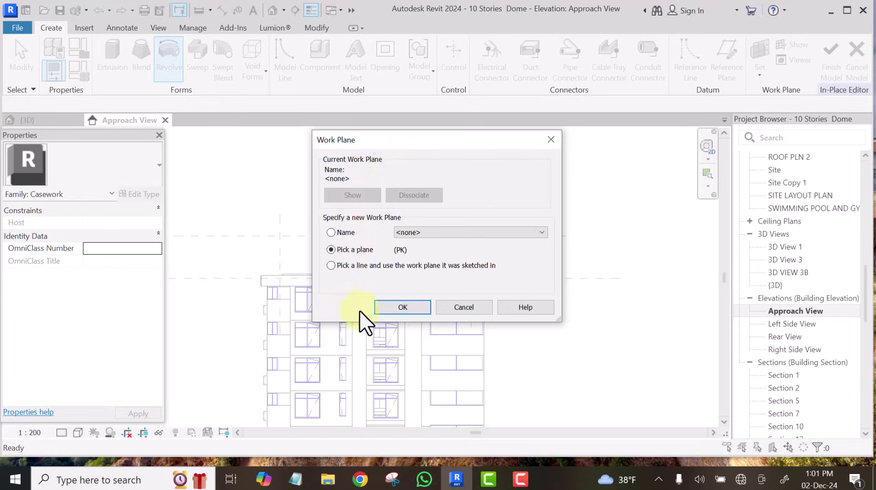
click(403, 307)
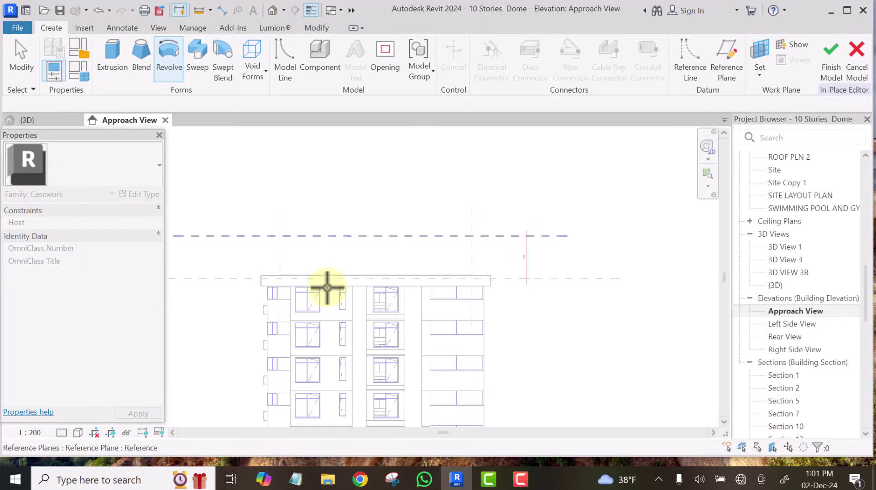
scroll(330, 301, up, 1)
scroll(329, 301, up, 2)
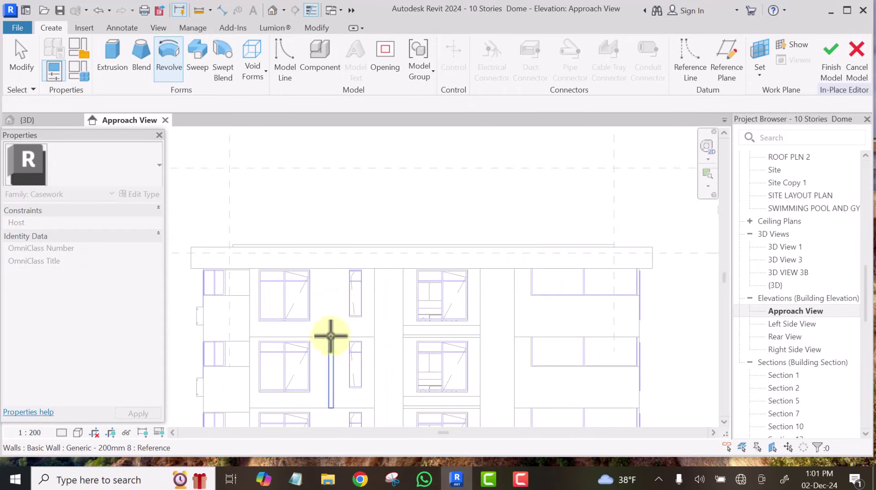
click(323, 296)
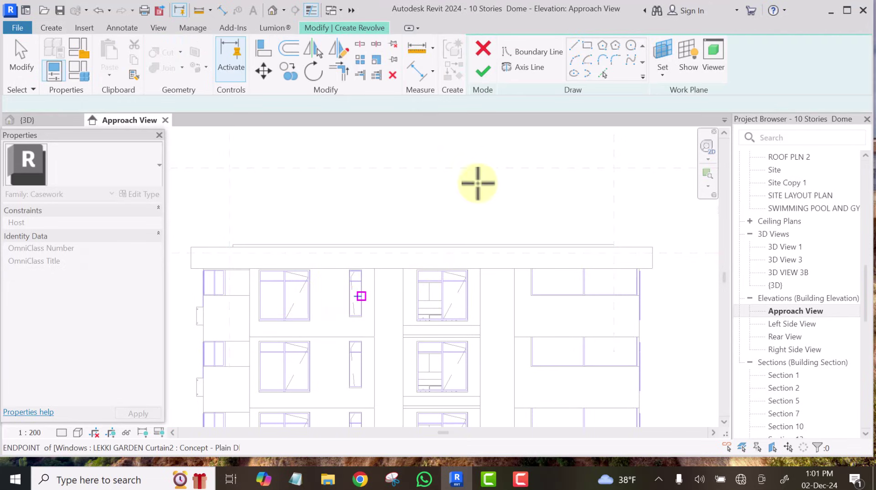
click(525, 69)
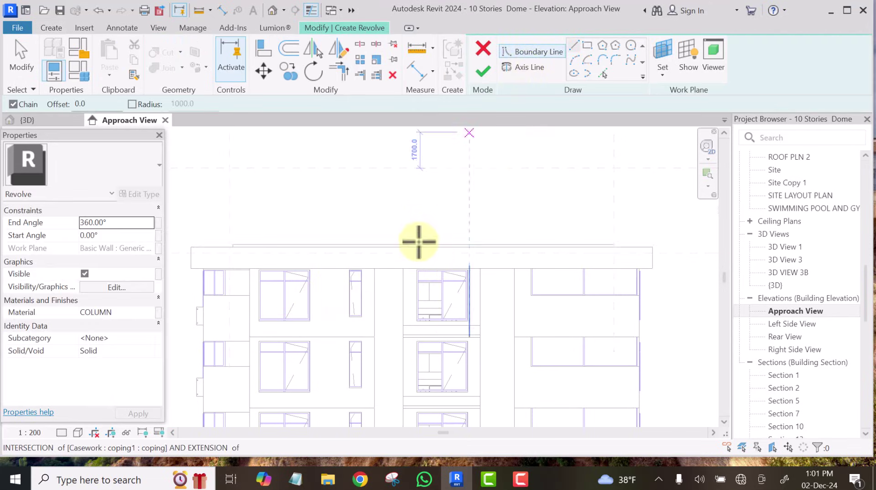
click(414, 244)
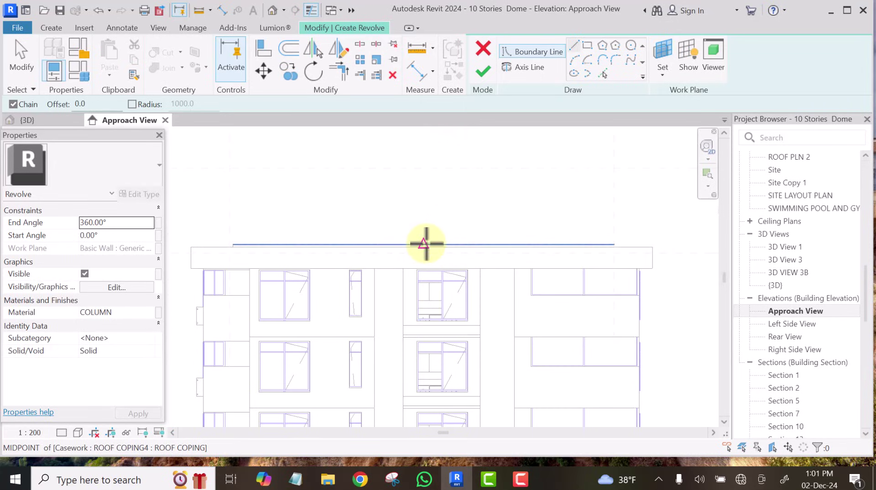
click(423, 244)
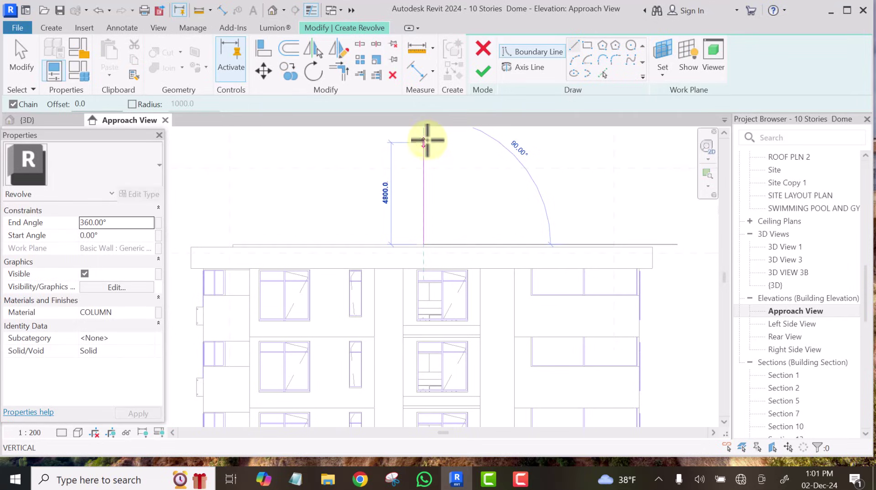
key(Escape)
key(Escape)
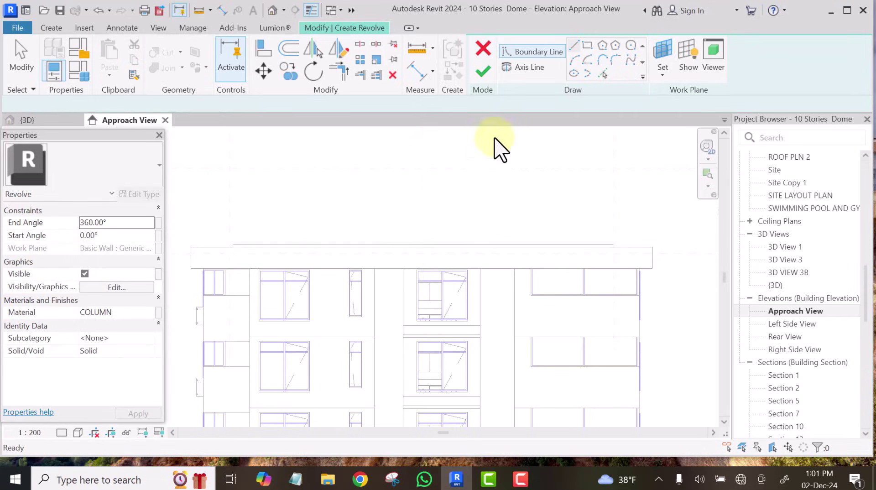
Step: Draw a vertical axis line for the revolve, rising from the middle of the roof coping's top edge
click(524, 67)
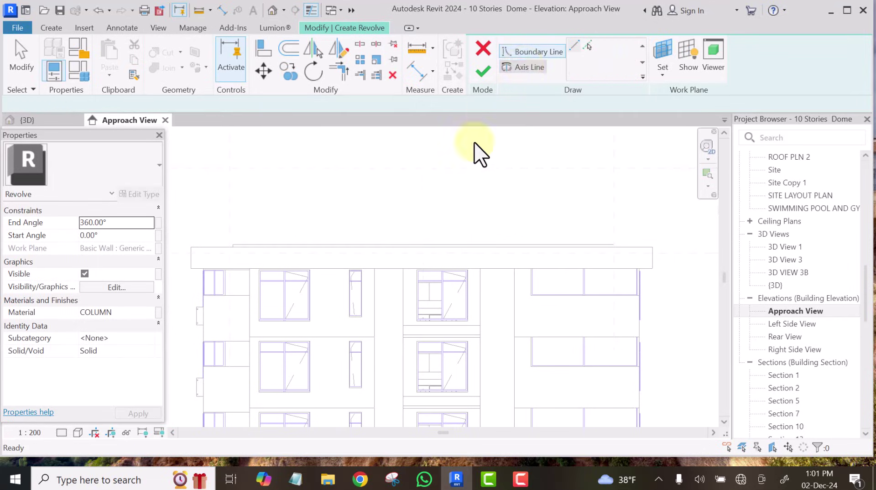
click(420, 245)
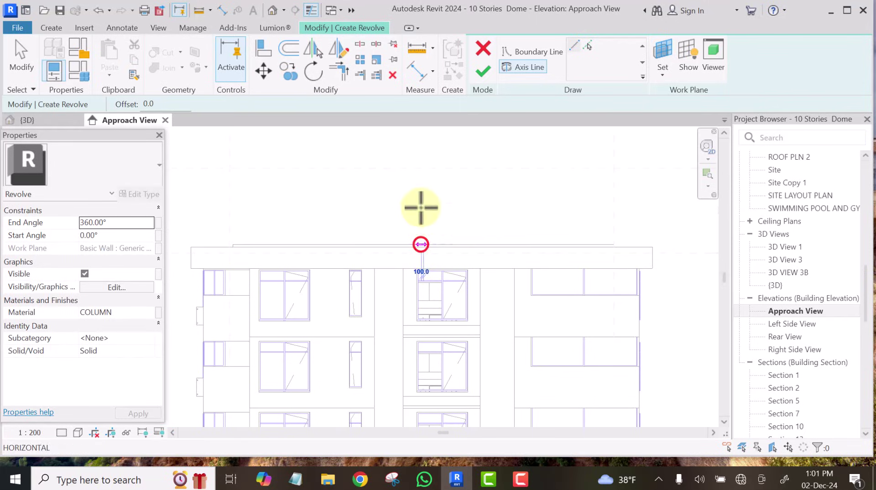
scroll(434, 246, up, 3)
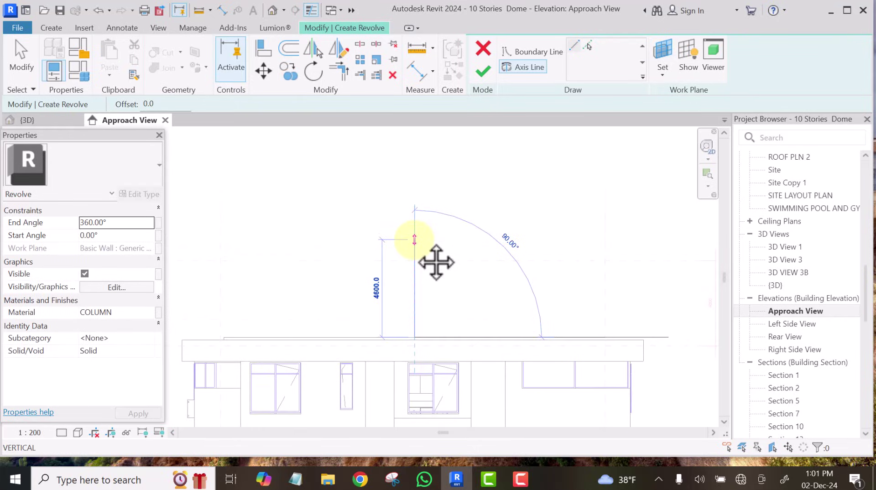
click(414, 148)
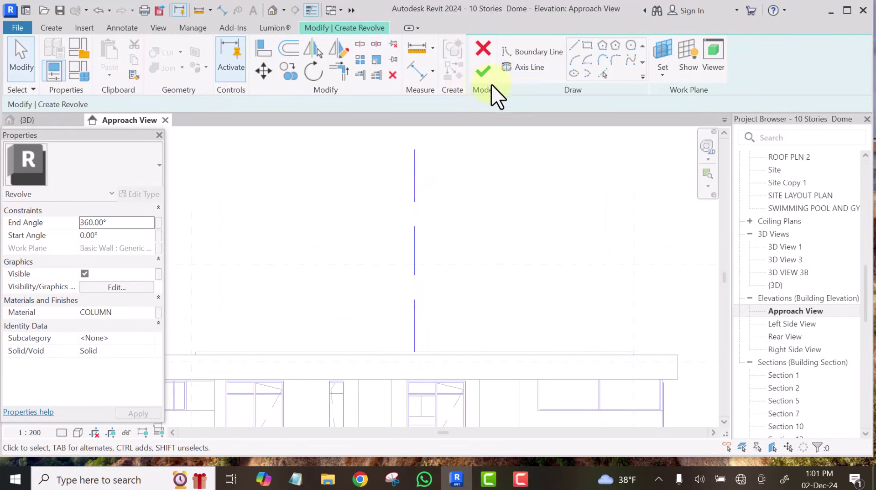
Step: Draw a 5000 mm horizontal boundary line along the roof coping's top edge, starting just right of the axis line
click(526, 51)
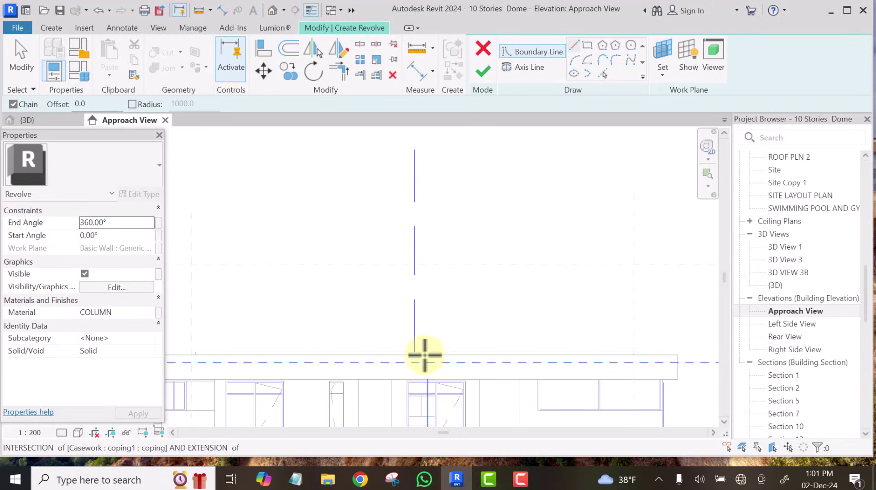
scroll(425, 361, up, 2)
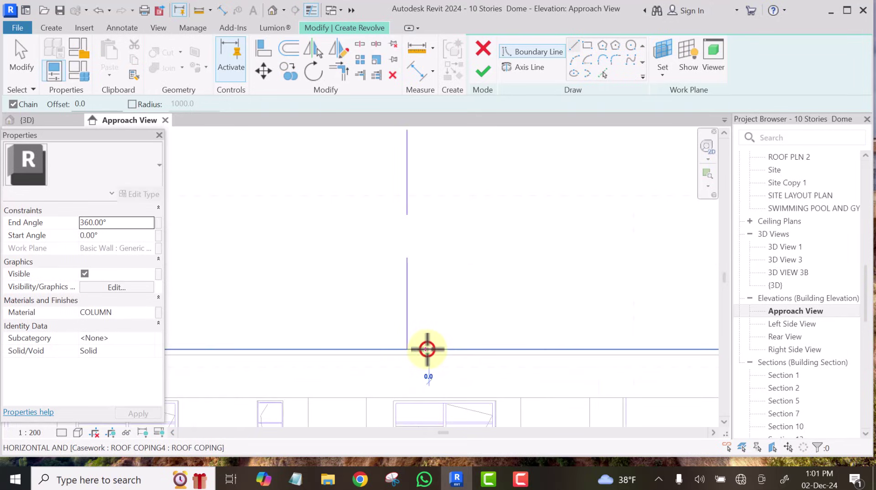
click(428, 349)
scroll(428, 349, down, 3)
key(Escape)
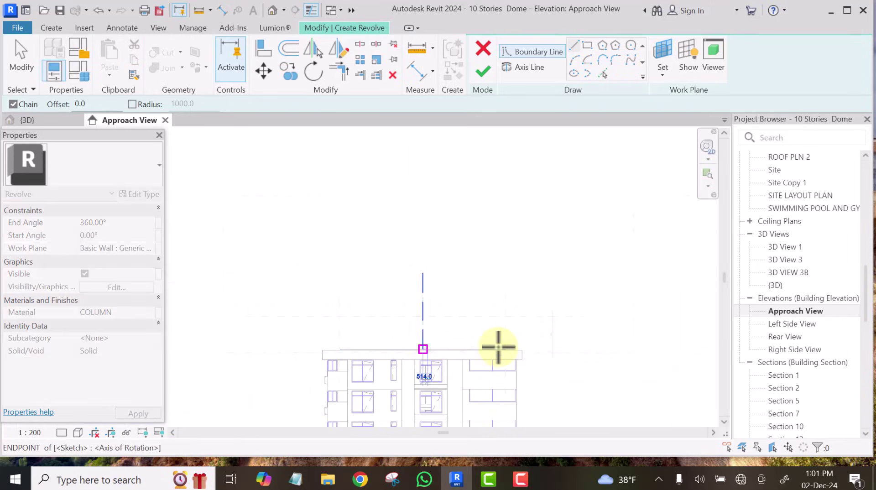
scroll(499, 346, up, 2)
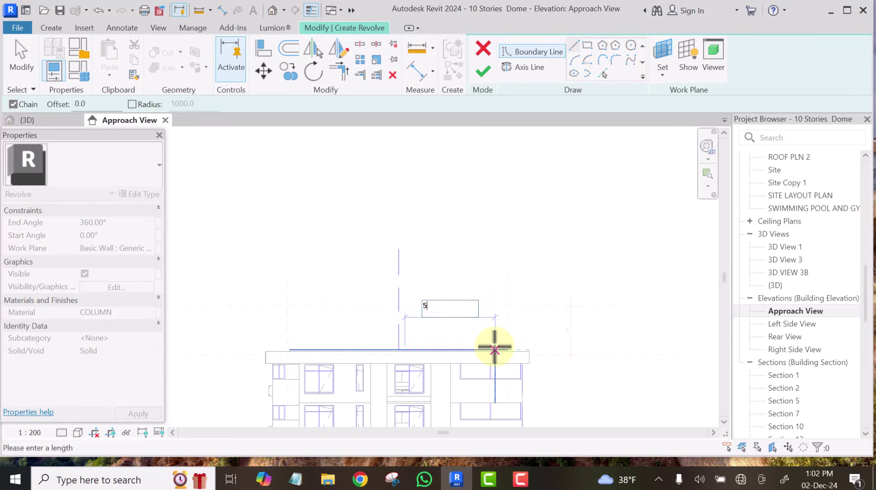
text(000)
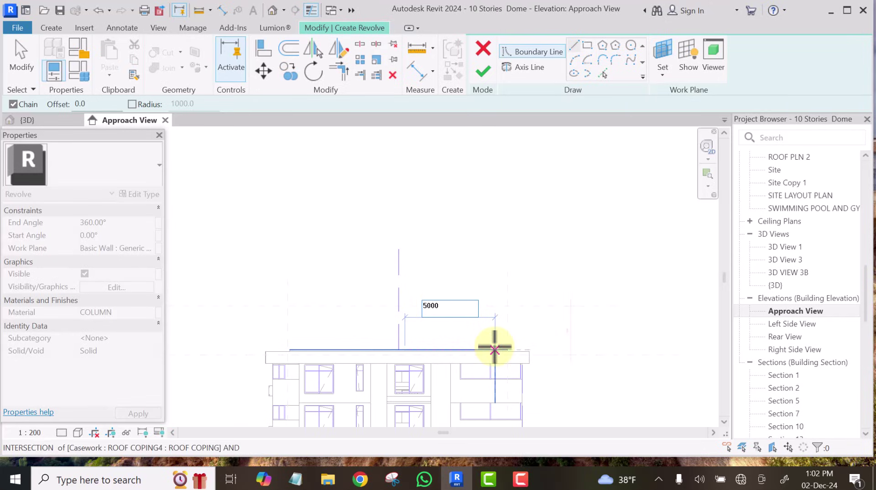
key(Return)
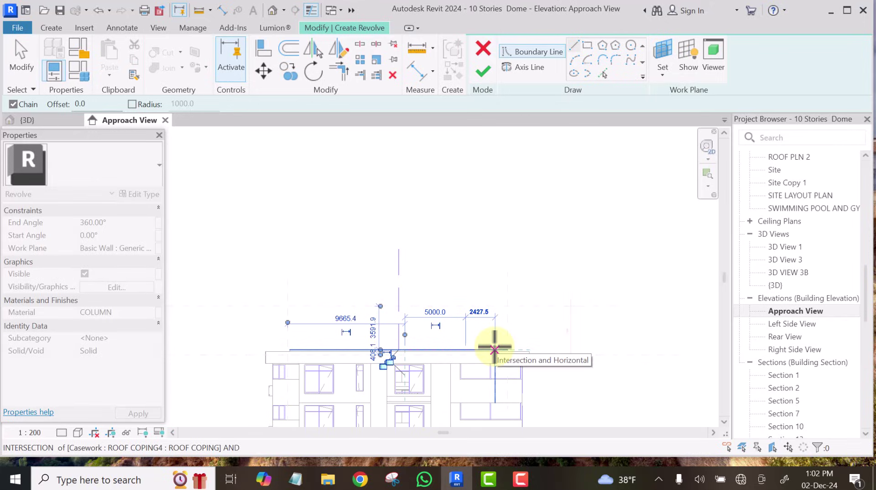
key(Escape)
key(Escape)
scroll(463, 359, up, 6)
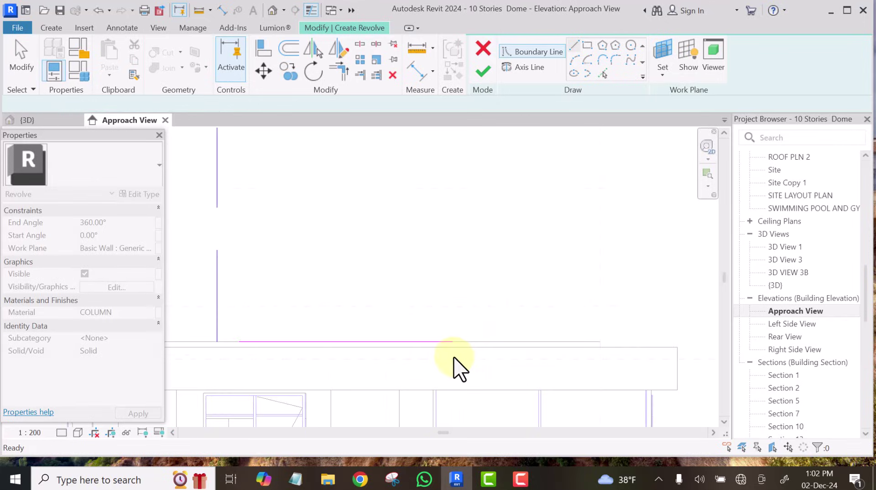
scroll(556, 313, down, 3)
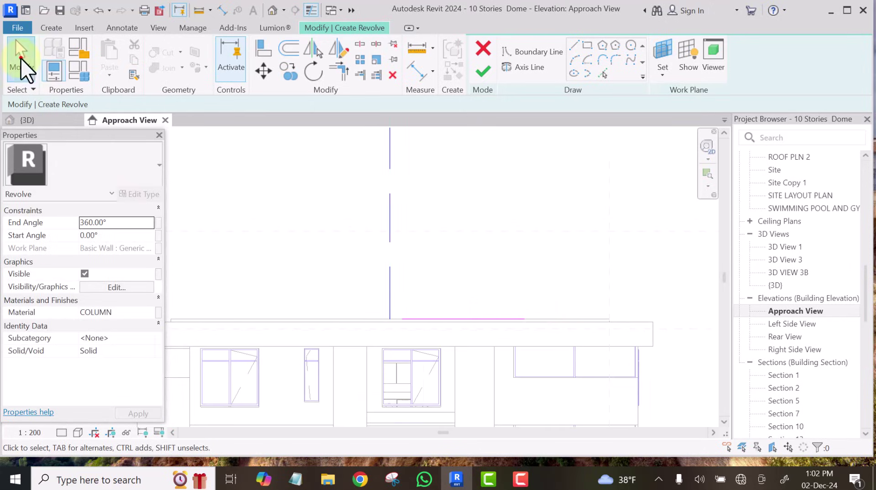
Step: Move the horizontal boundary line by its inner endpoint so that it starts at the foot of the axis line
drag(360, 251, 546, 336)
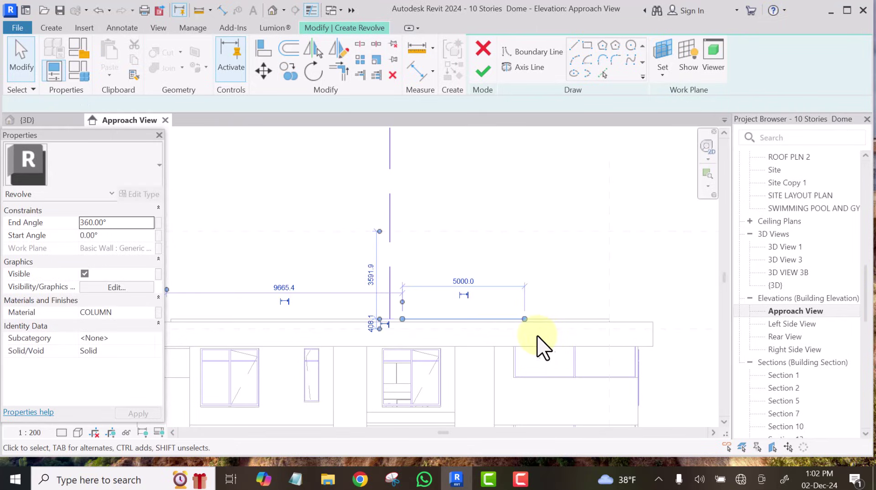
click(267, 71)
scroll(404, 322, up, 4)
scroll(406, 321, up, 3)
click(403, 303)
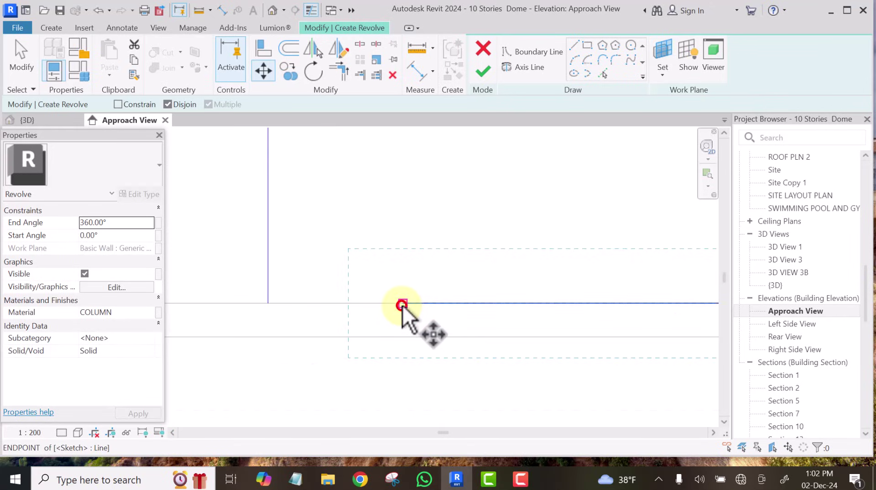
click(274, 303)
scroll(275, 303, up, 3)
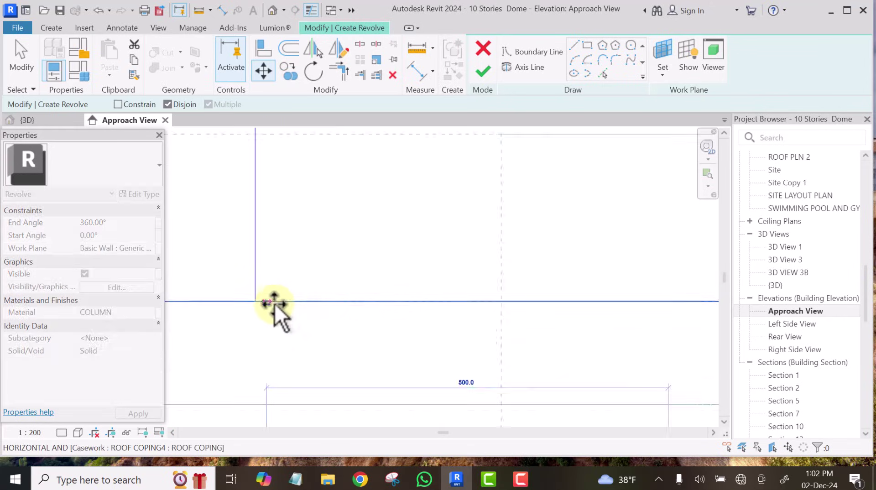
click(251, 296)
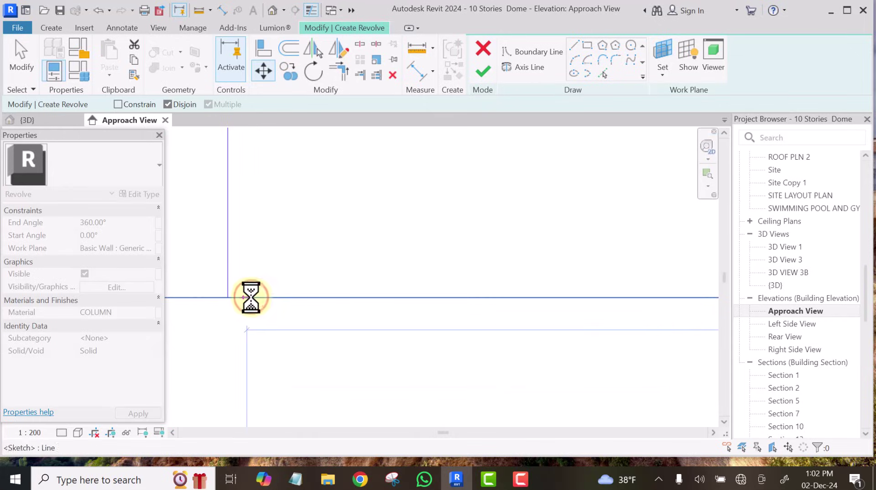
scroll(259, 316, down, 10)
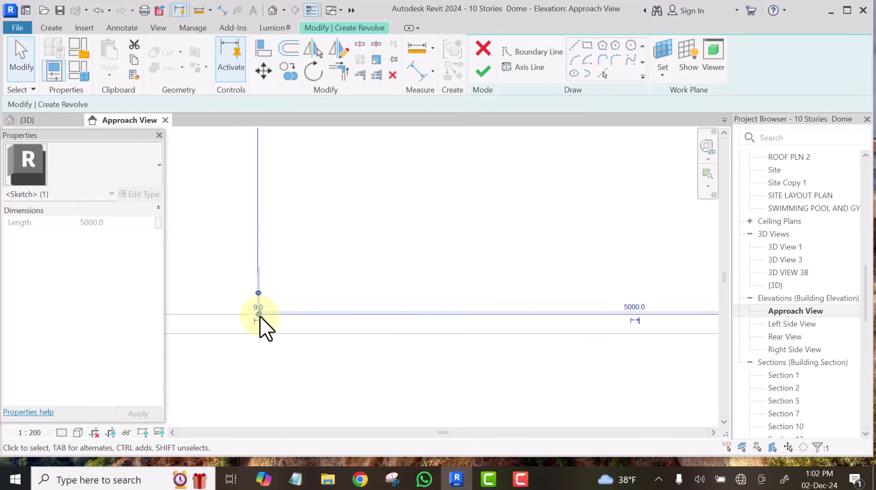
scroll(259, 316, down, 2)
click(371, 247)
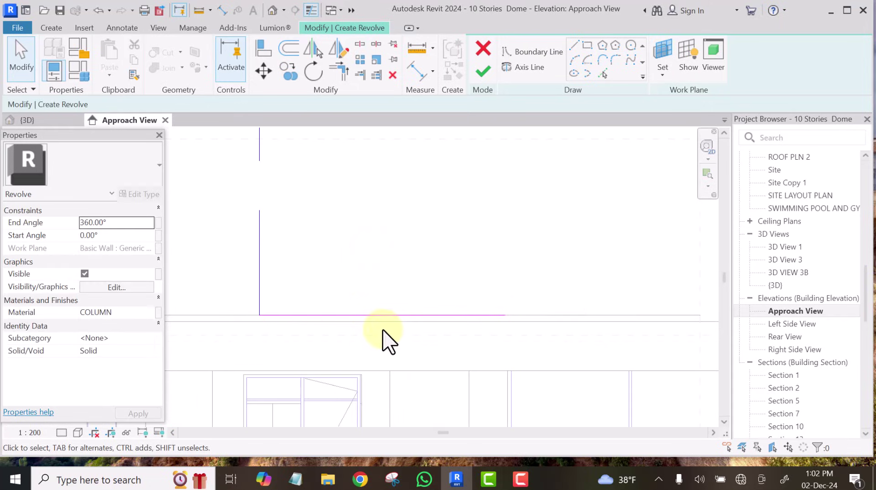
Step: Mirror the 5000 mm horizontal boundary line to the other side of the revolve axis, drawing the mirror axis along the vertical axis line
scroll(548, 305, down, 2)
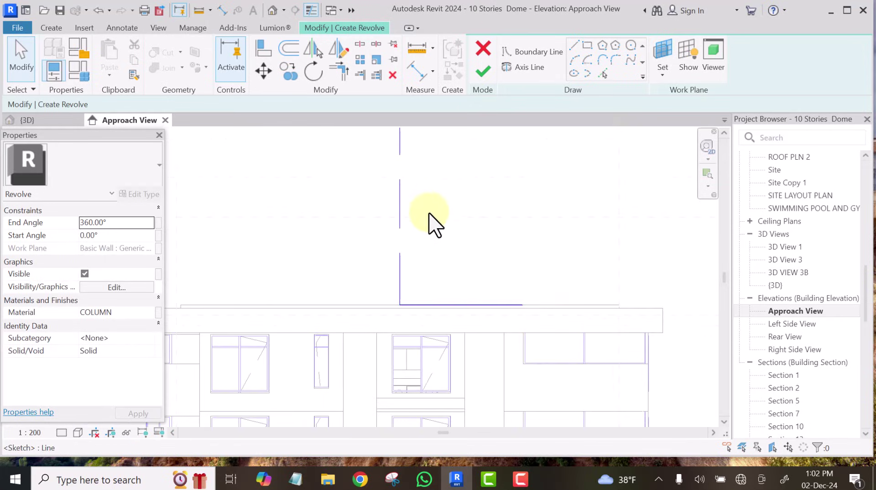
click(350, 255)
drag(454, 302, 580, 335)
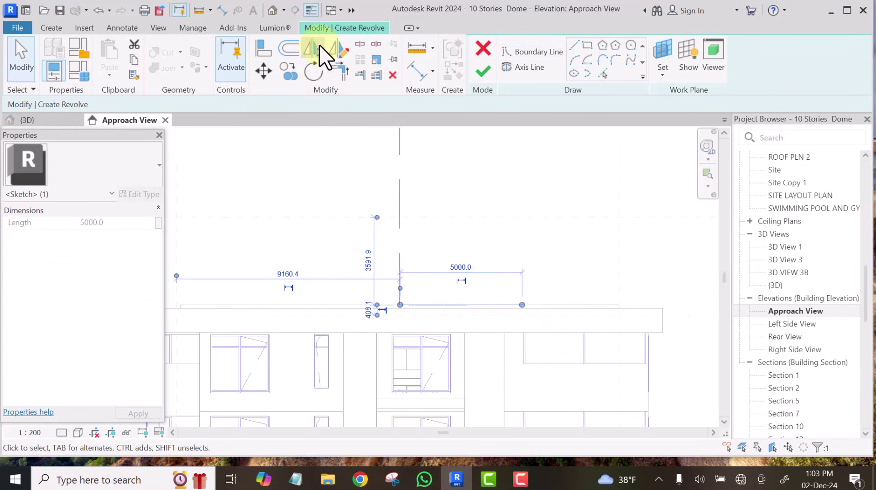
click(336, 44)
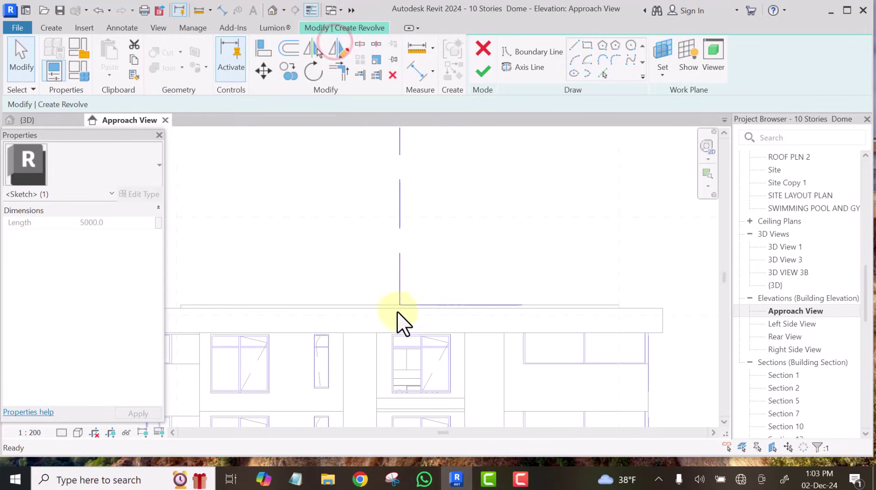
scroll(401, 303, up, 2)
scroll(402, 301, up, 2)
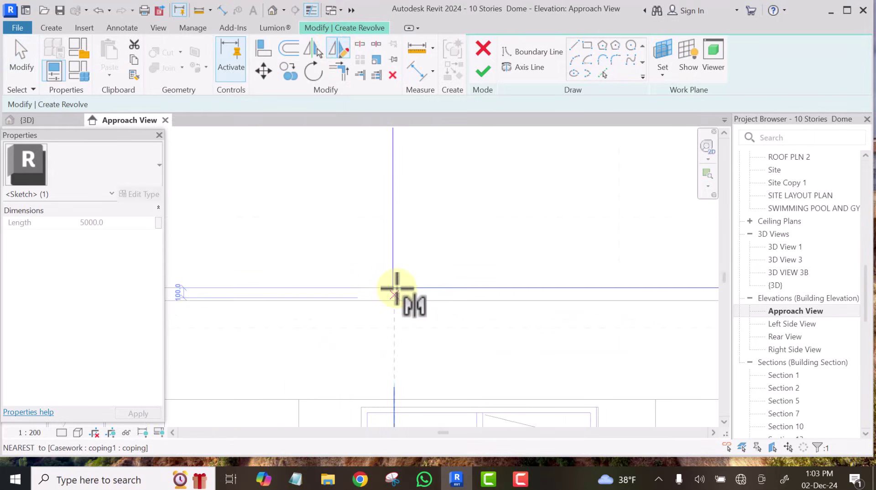
click(393, 264)
click(392, 158)
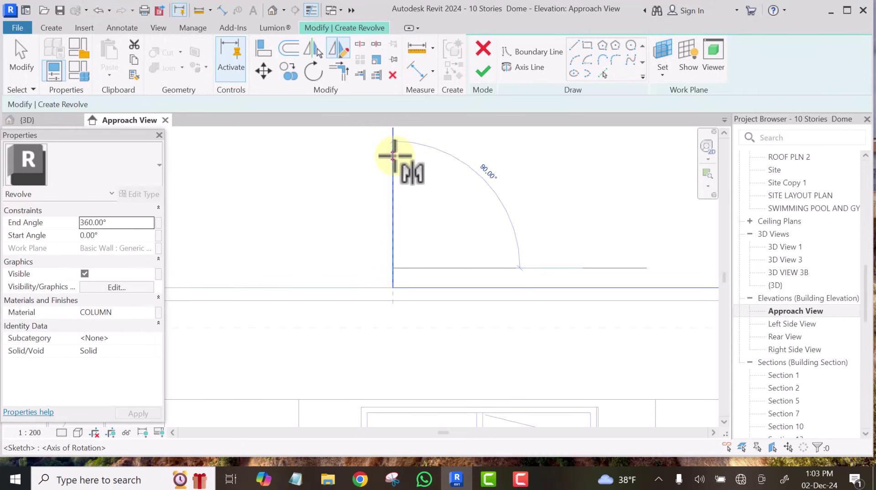
scroll(472, 202, down, 2)
scroll(472, 201, down, 1)
click(472, 200)
middle_drag(472, 199, 448, 210)
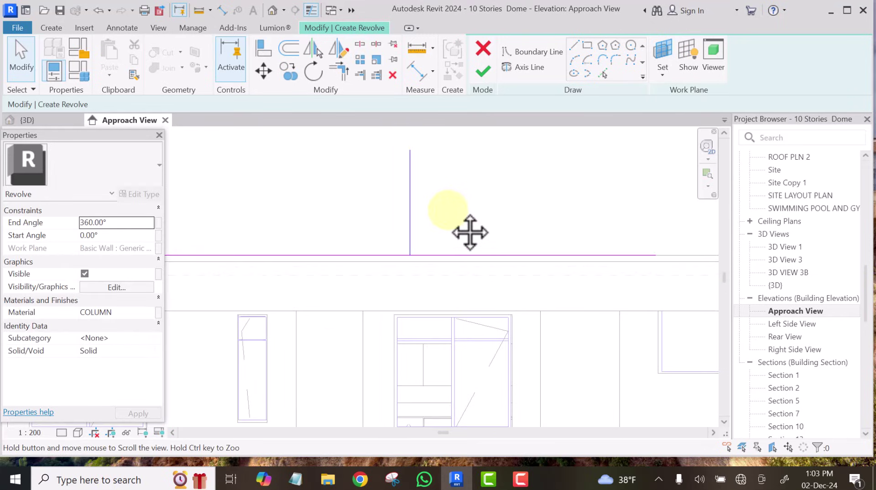
Step: Draw a semicircular boundary arc of about 5009 mm radius joining the outer ends of the two base lines and peaking on the axis line
scroll(449, 214, down, 2)
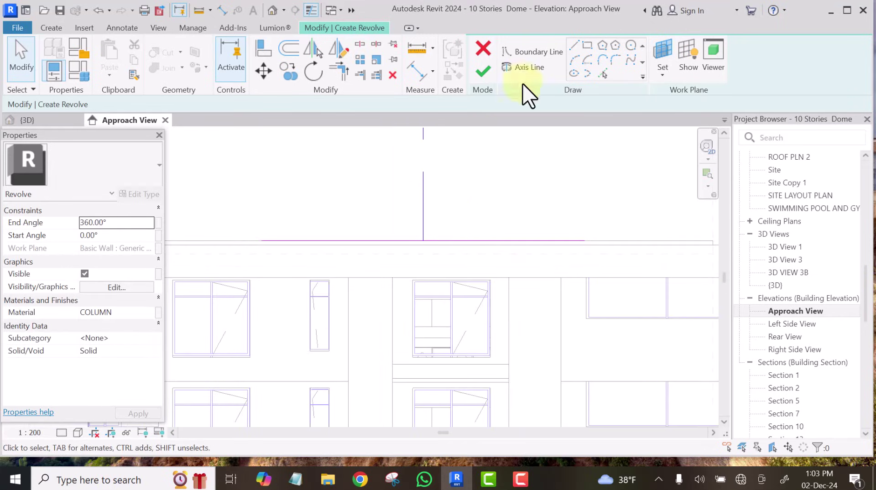
click(573, 55)
click(582, 238)
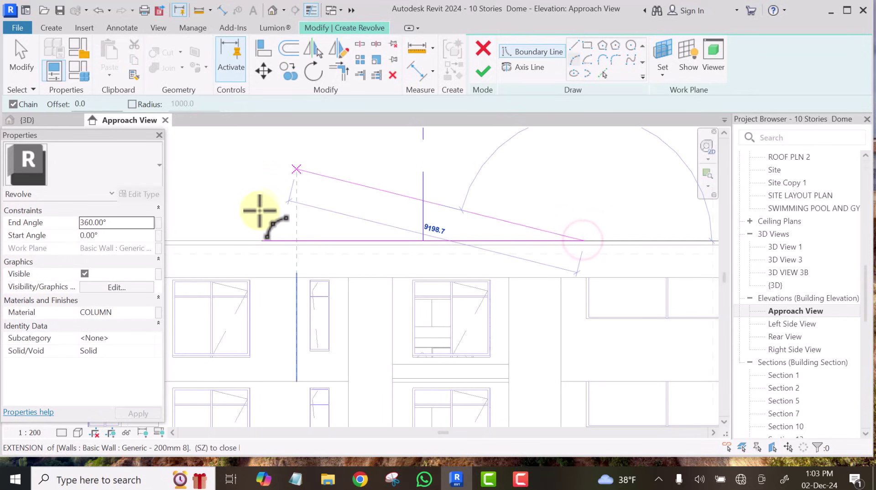
click(261, 240)
click(261, 240)
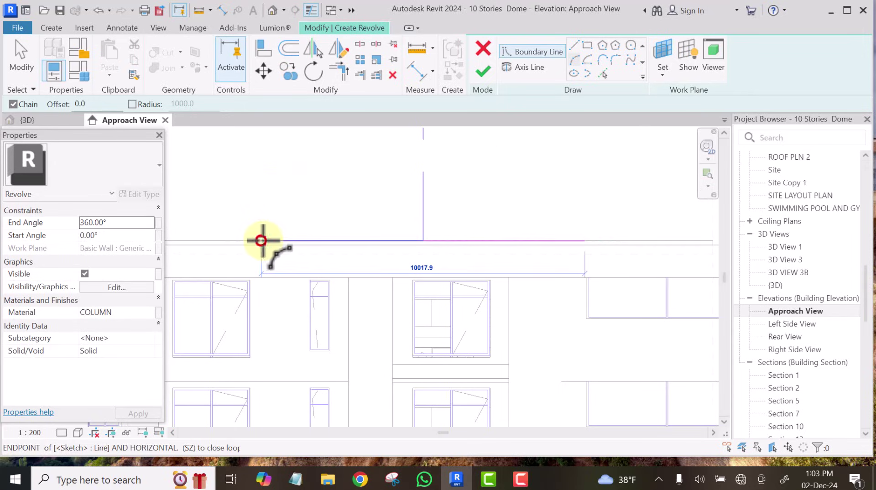
middle_drag(439, 177, 469, 283)
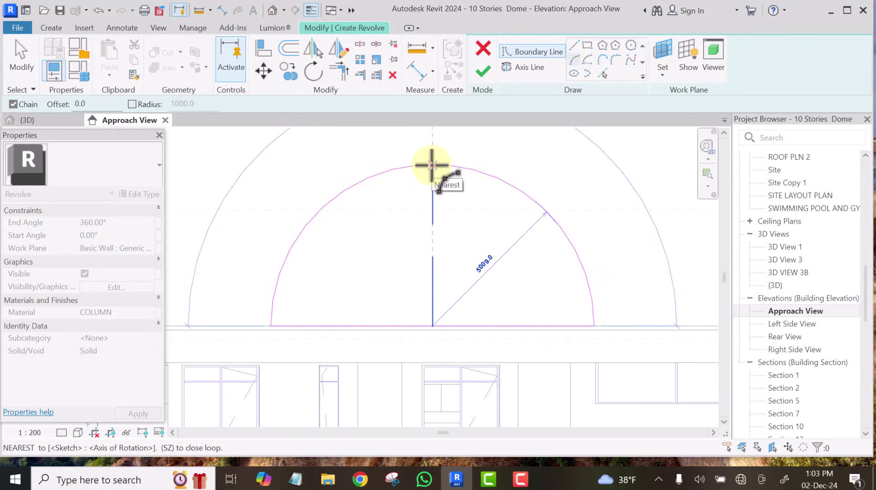
click(432, 165)
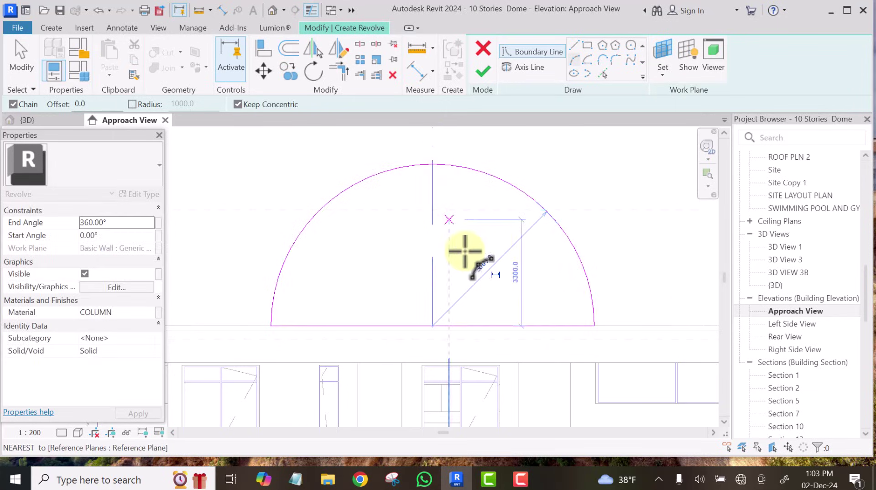
key(Escape)
key(Escape)
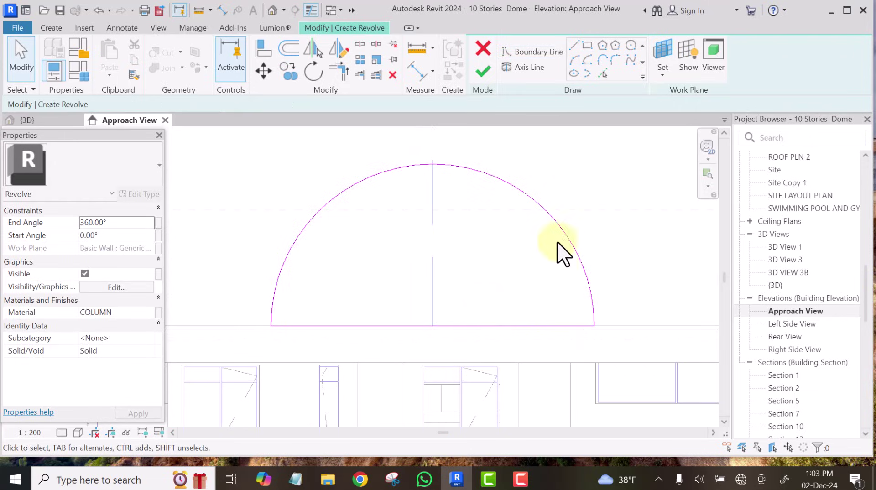
Step: Draw a vertical boundary line about 5008 mm long, just right of the axis line, from the base line up to the arc
click(574, 45)
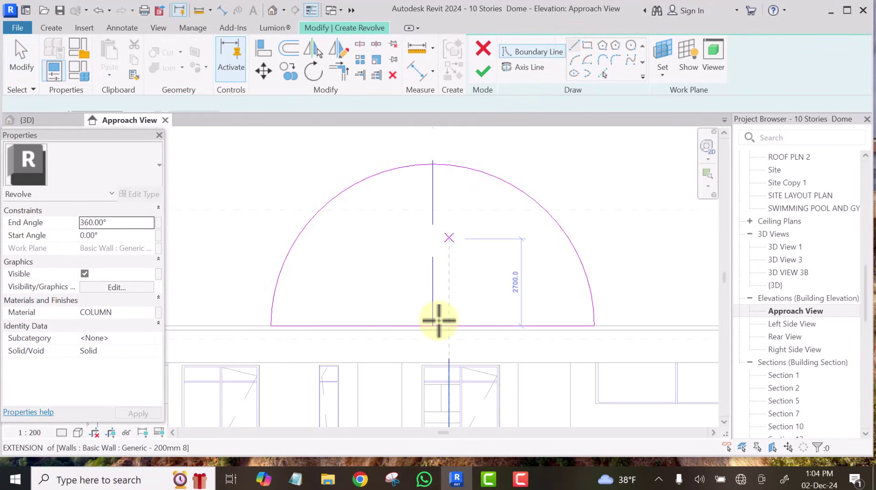
scroll(438, 326, up, 5)
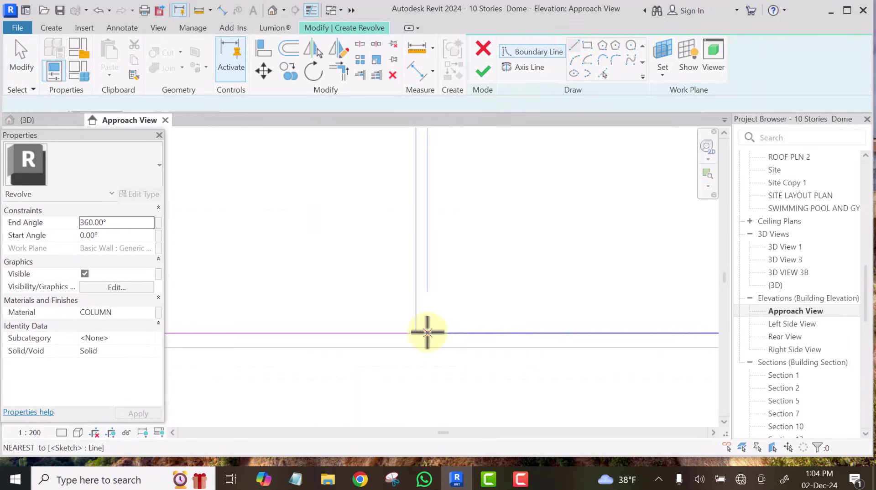
scroll(426, 333, down, 4)
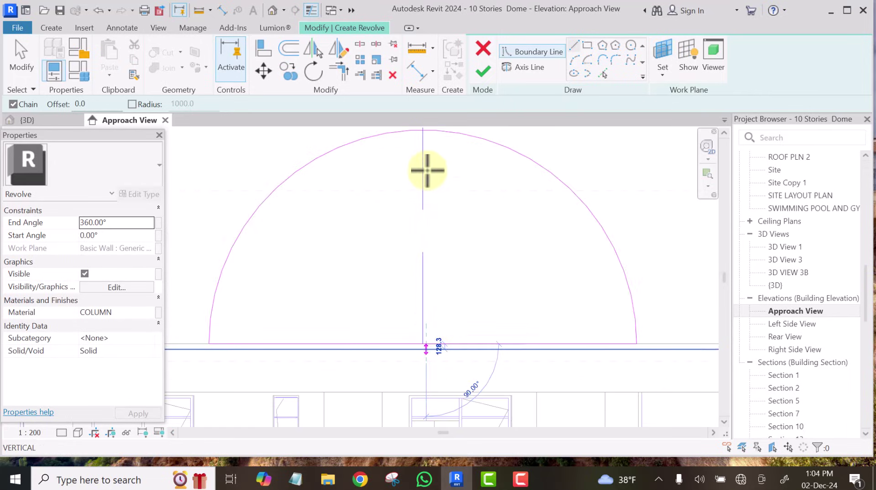
scroll(430, 140, down, 4)
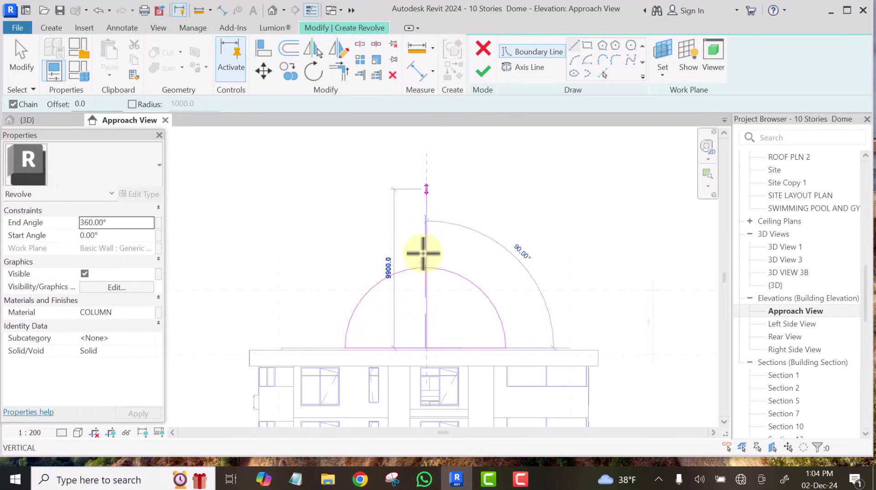
scroll(426, 269, up, 4)
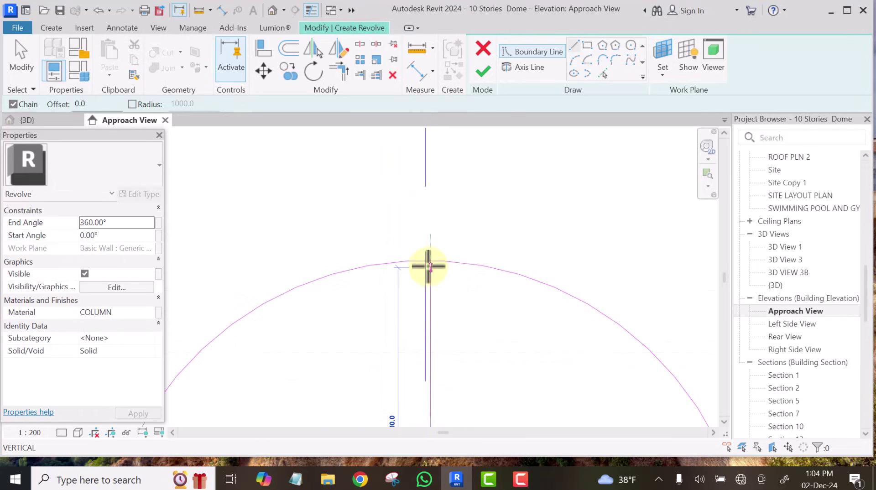
click(429, 260)
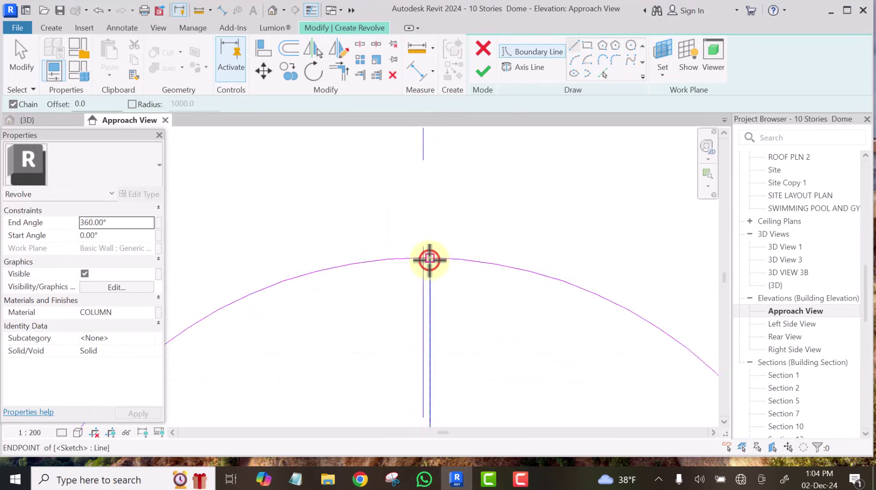
scroll(361, 131, down, 1)
click(22, 46)
Step: Nudge the vertical boundary line left until it sits just beside the axis line
scroll(432, 258, up, 5)
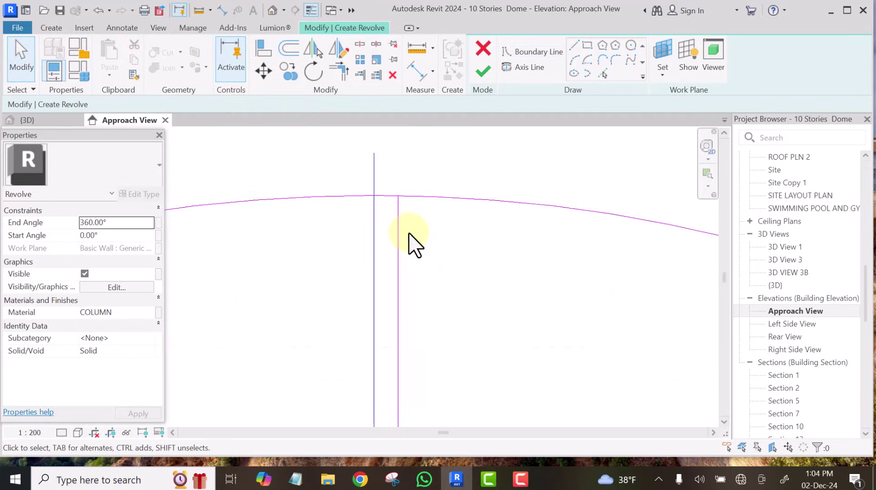
click(392, 216)
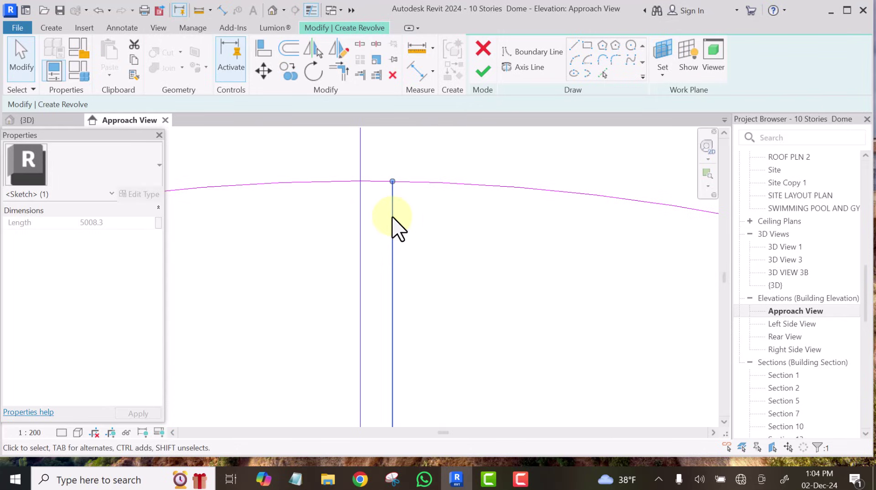
key(Left)
key(Left)
key(Left)
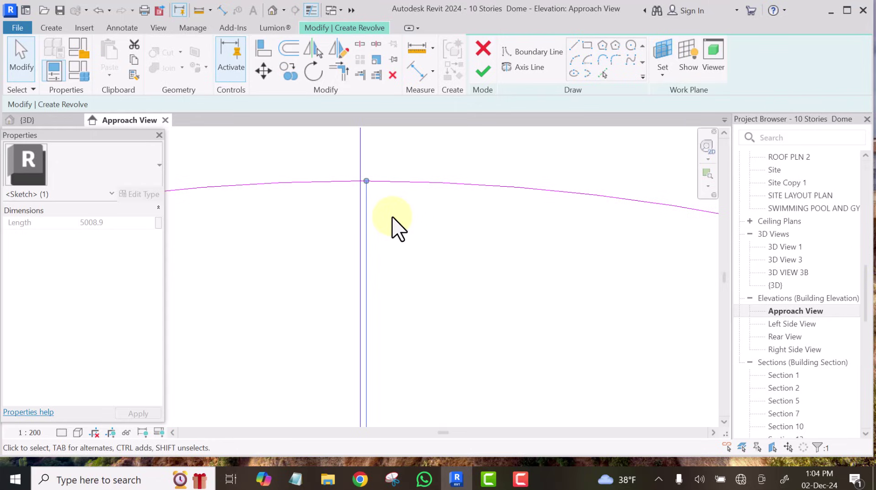
scroll(364, 206, up, 6)
scroll(395, 188, down, 6)
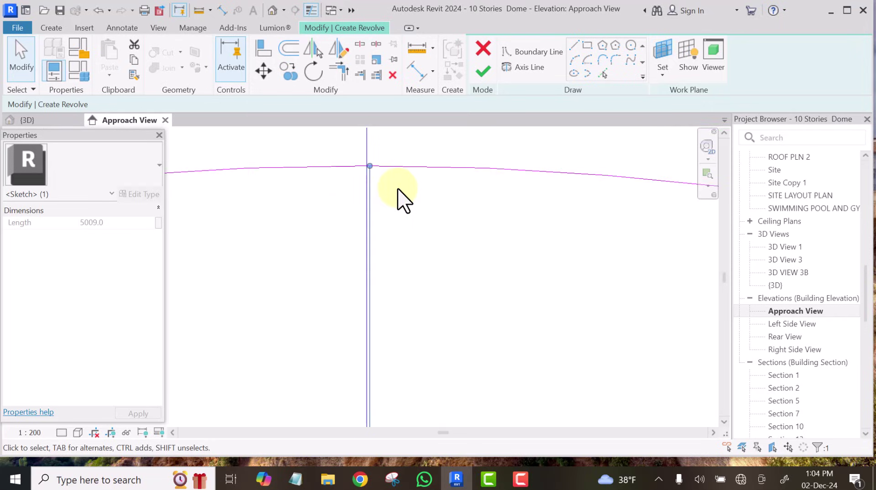
click(451, 209)
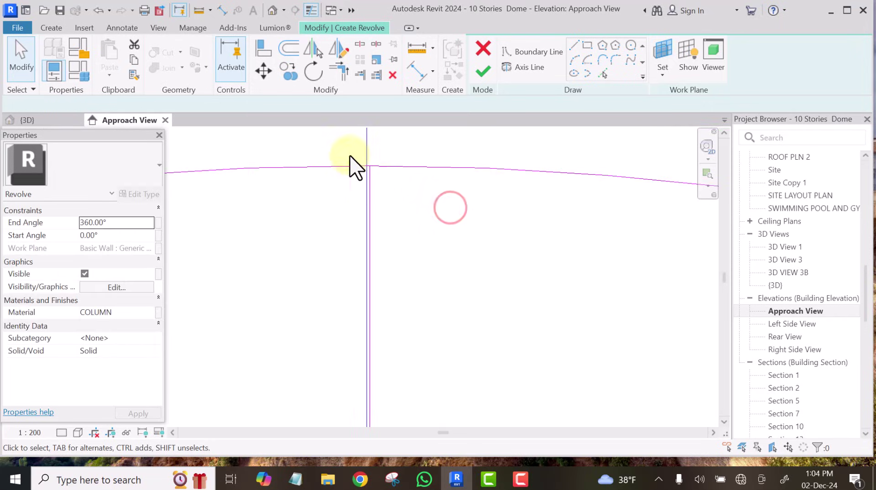
Step: Trim the arc to a corner with the top of the vertical boundary line, keeping only the arc's right half
scroll(351, 159, up, 2)
scroll(353, 160, up, 3)
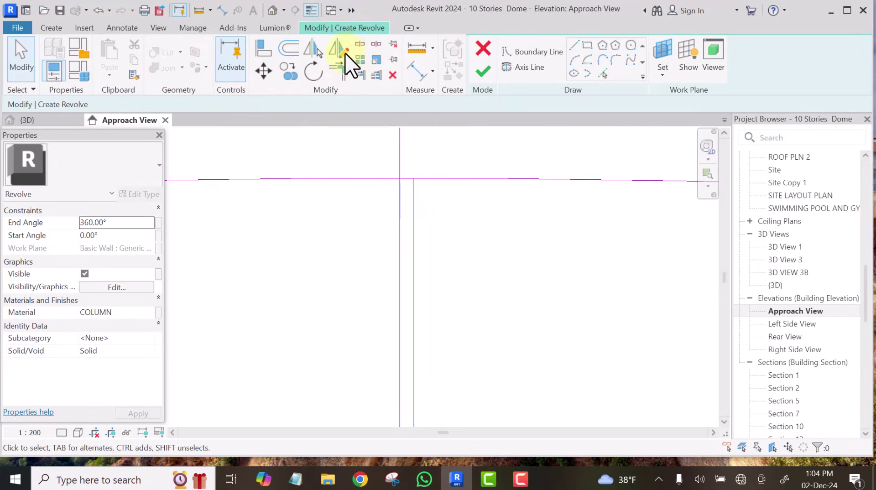
click(359, 44)
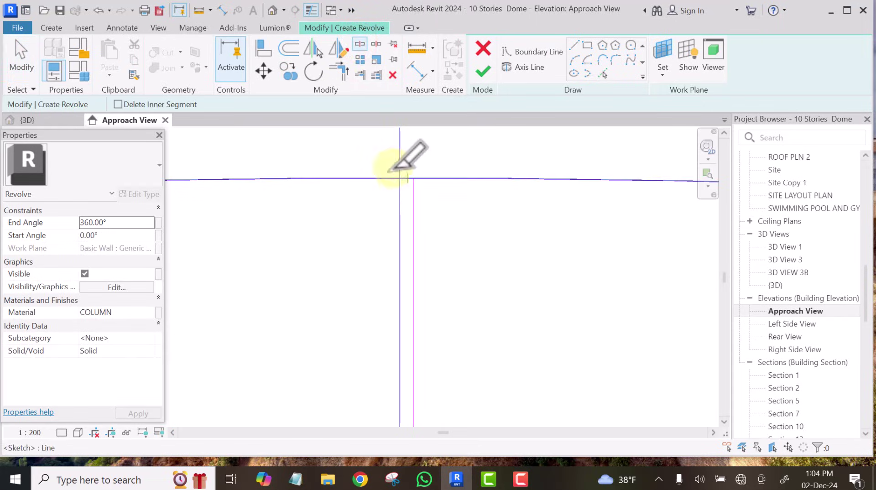
click(340, 71)
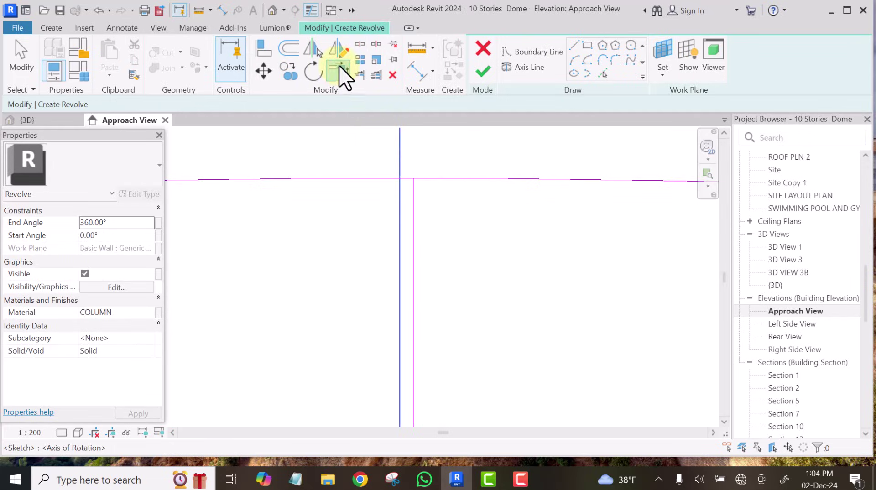
click(474, 180)
click(414, 233)
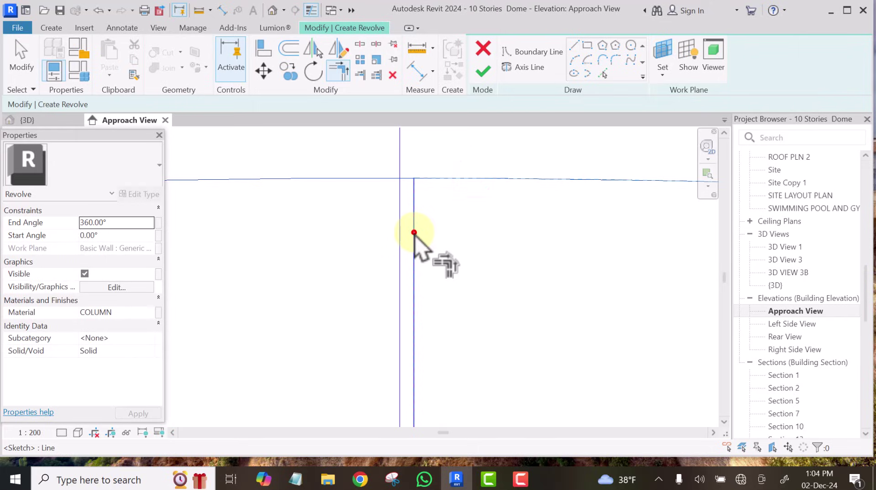
scroll(417, 164, down, 5)
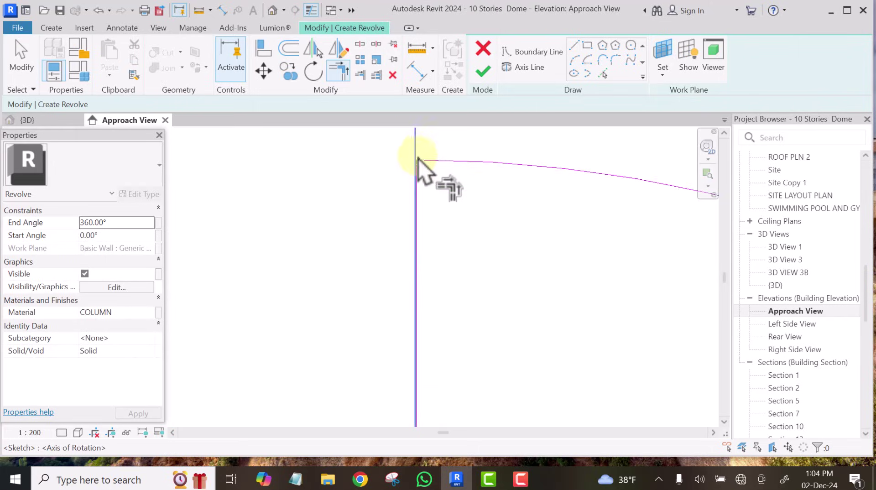
Step: Trim the foot of the vertical boundary line to a corner with the right-hand base line
middle_drag(449, 264, 430, 204)
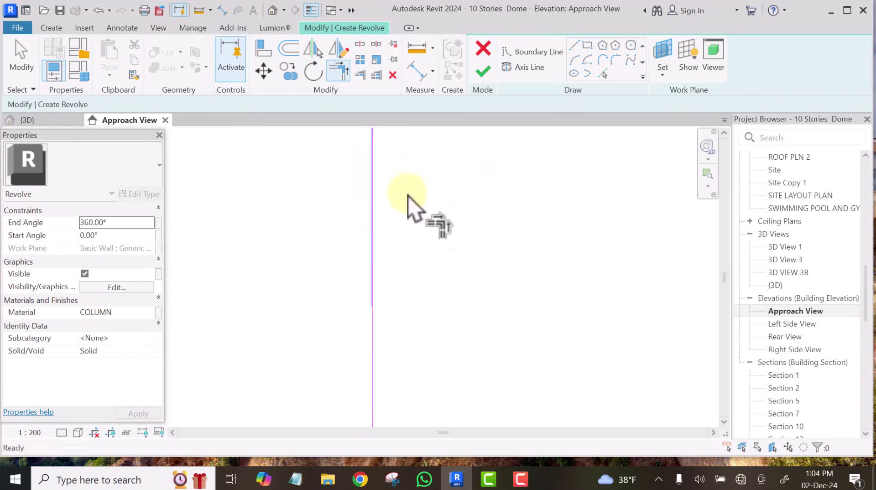
key(t)
key(r)
scroll(404, 216, down, 6)
scroll(406, 371, up, 5)
scroll(357, 260, up, 2)
click(307, 240)
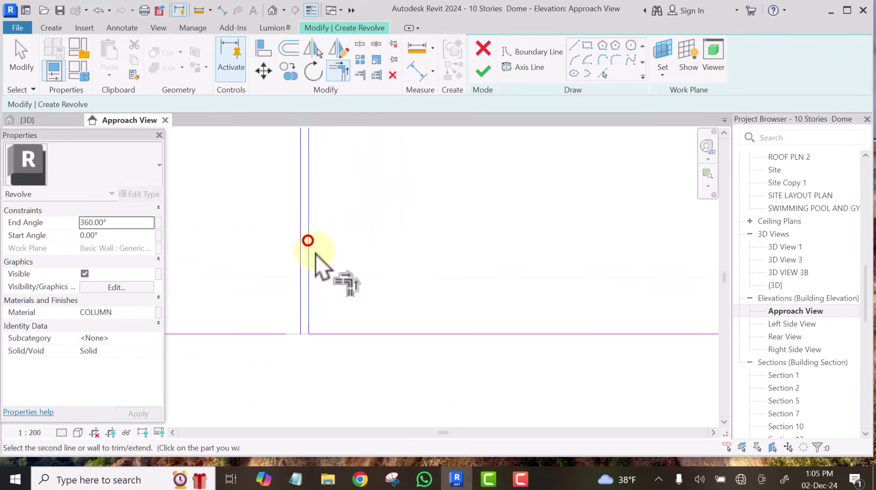
click(379, 335)
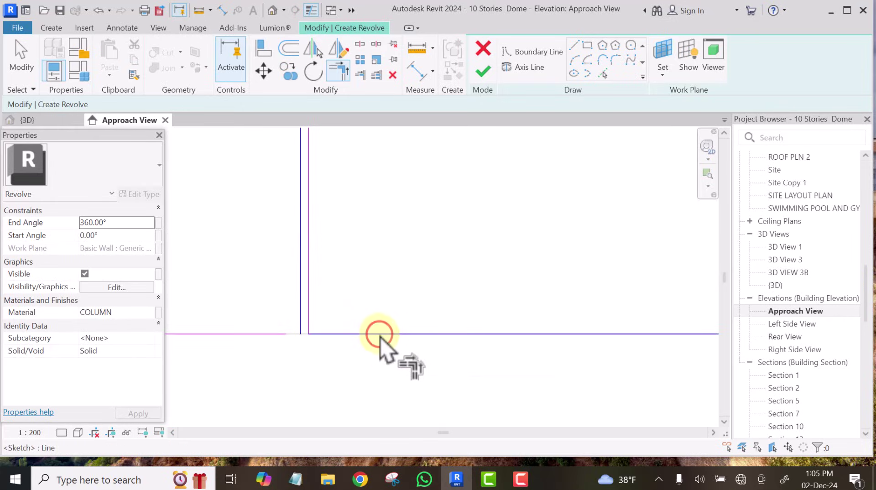
Step: Trim the lower end of the arc to a corner with the right-hand base line
scroll(397, 318, down, 7)
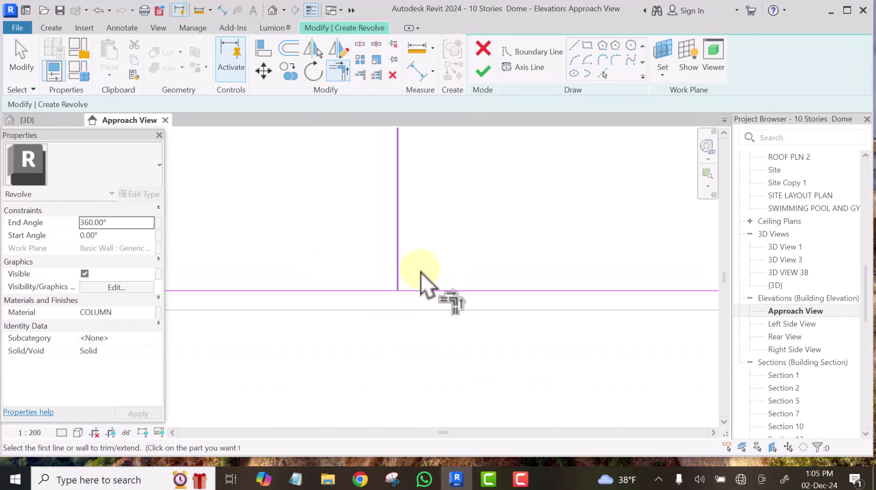
scroll(451, 259, down, 5)
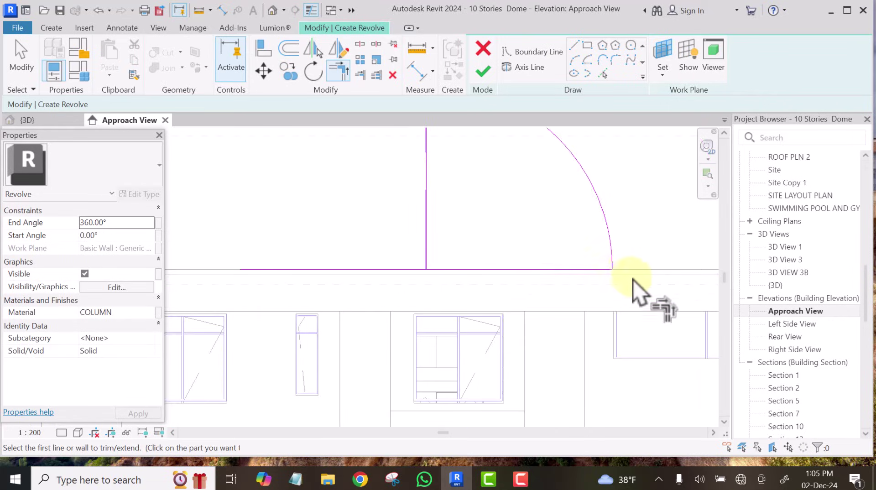
click(609, 236)
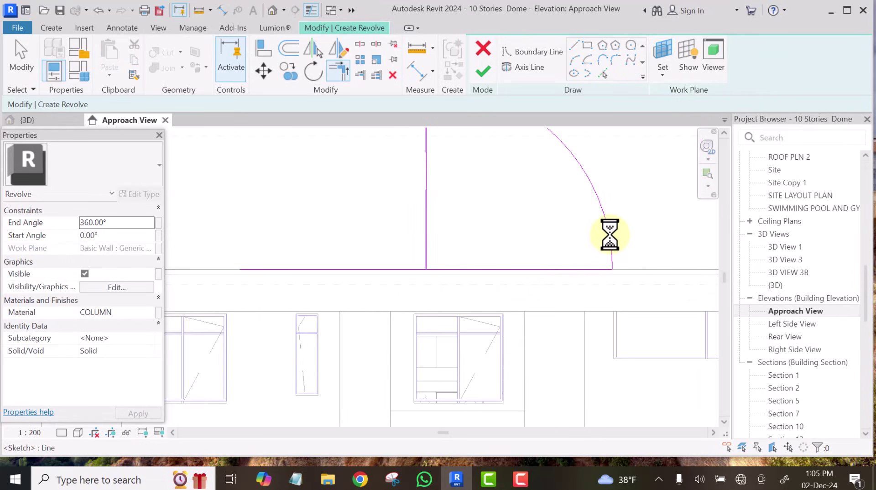
scroll(606, 235, up, 5)
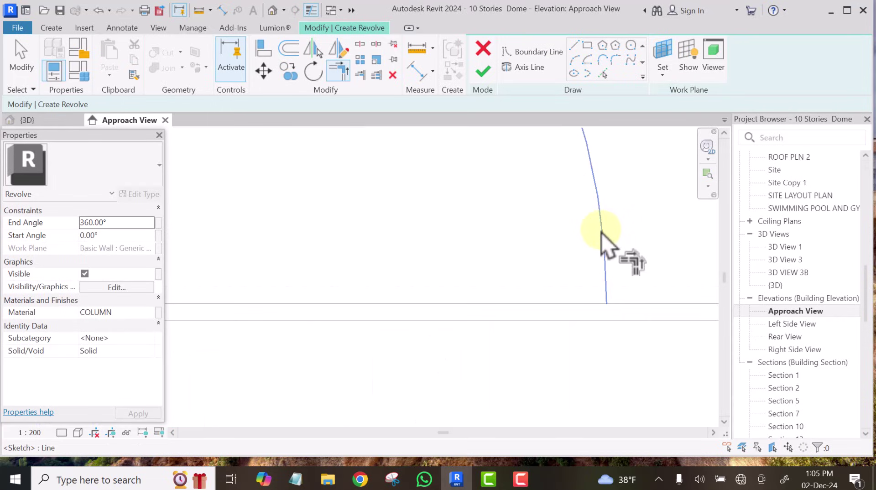
click(515, 315)
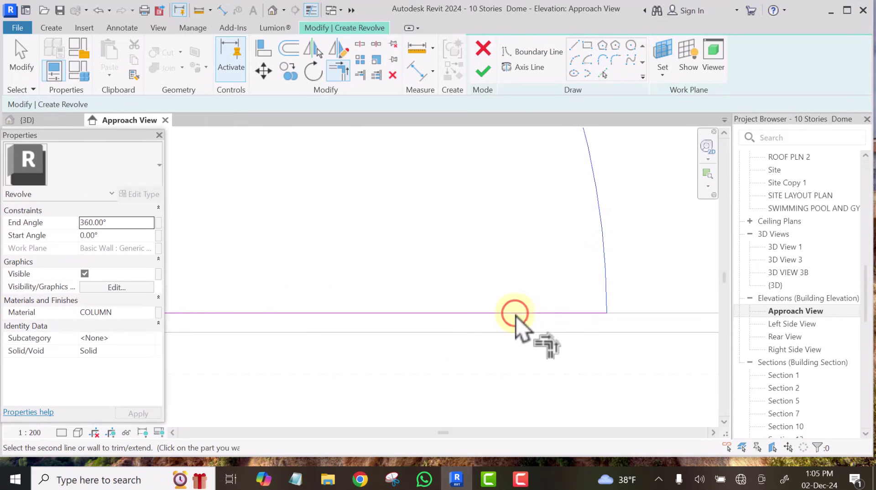
click(515, 315)
scroll(670, 264, down, 4)
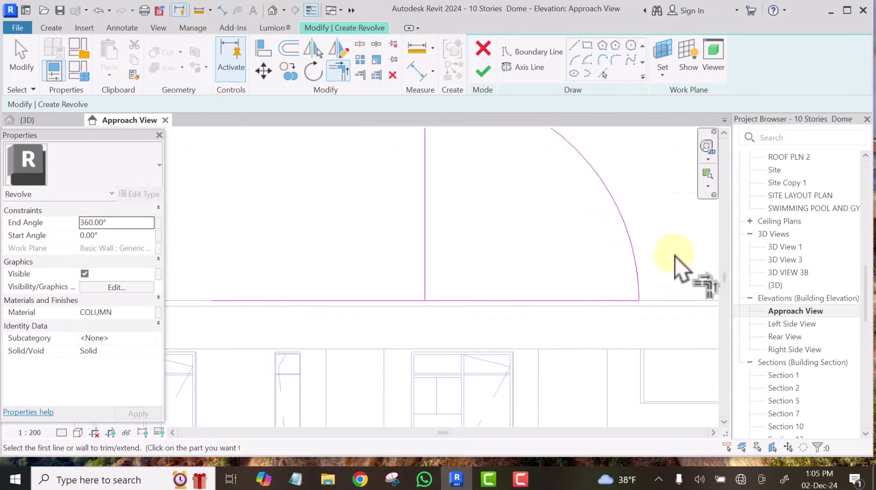
Step: Delete the leftover base line on the left of the axis, leaving only the closed quarter-circle profile
right_click(553, 200)
click(577, 208)
scroll(592, 292, up, 4)
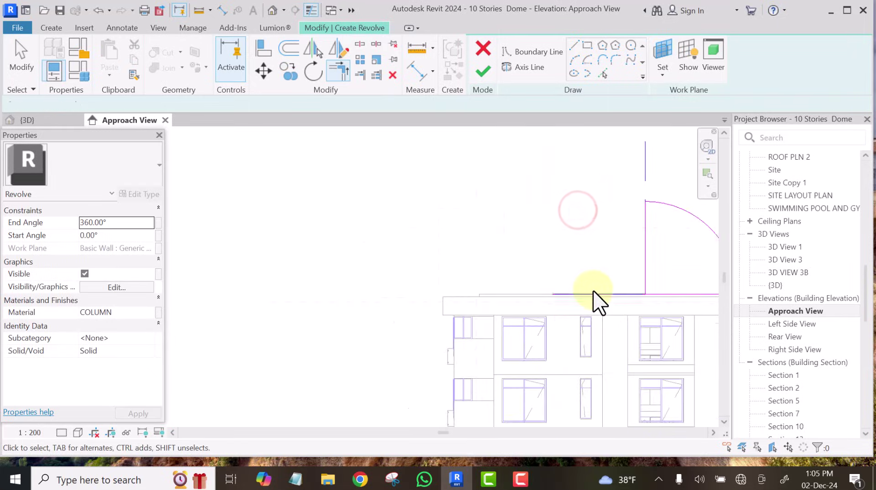
click(594, 296)
key(Delete)
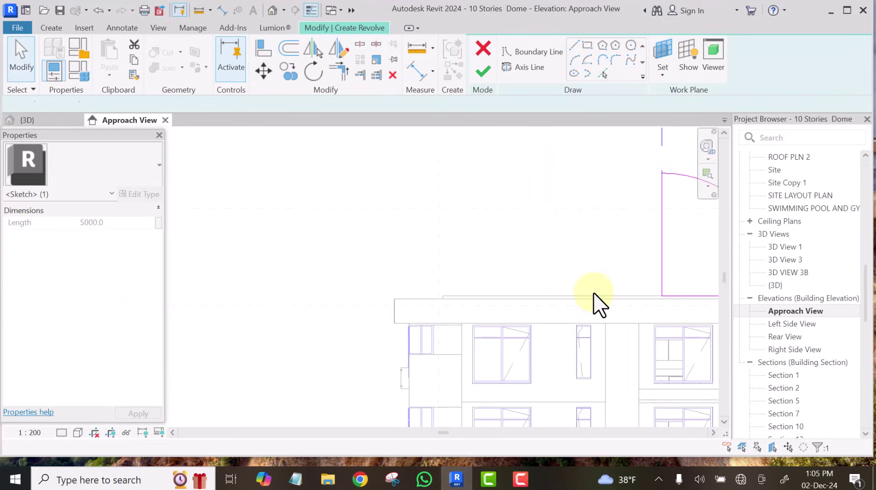
scroll(546, 286, down, 3)
scroll(530, 269, up, 5)
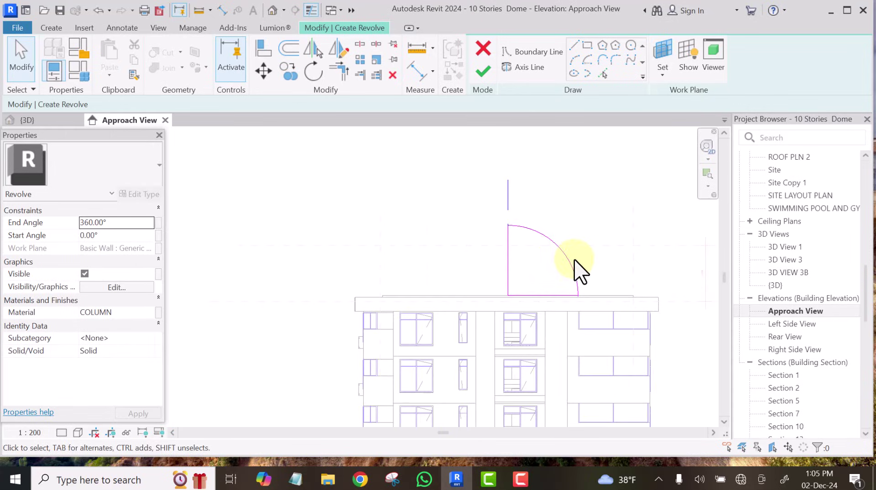
Step: Finish the Revolve sketch with a 360° end angle and complete the in-place dome model
scroll(517, 228, up, 1)
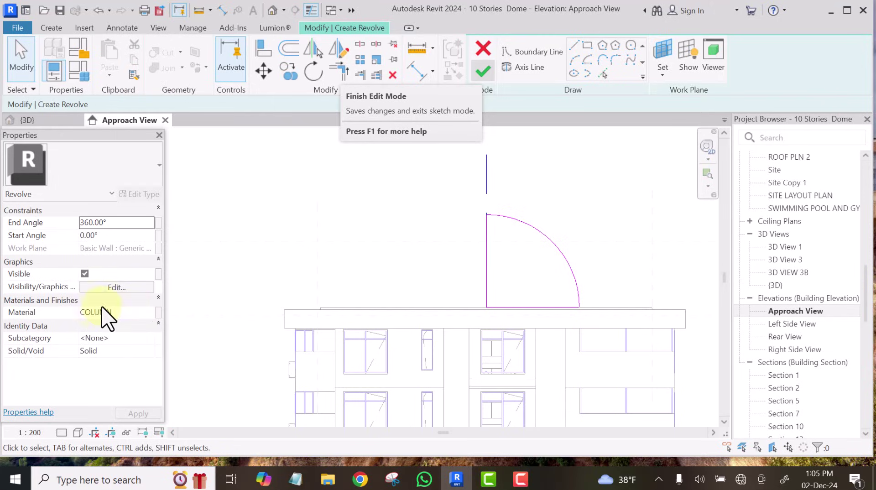
click(480, 71)
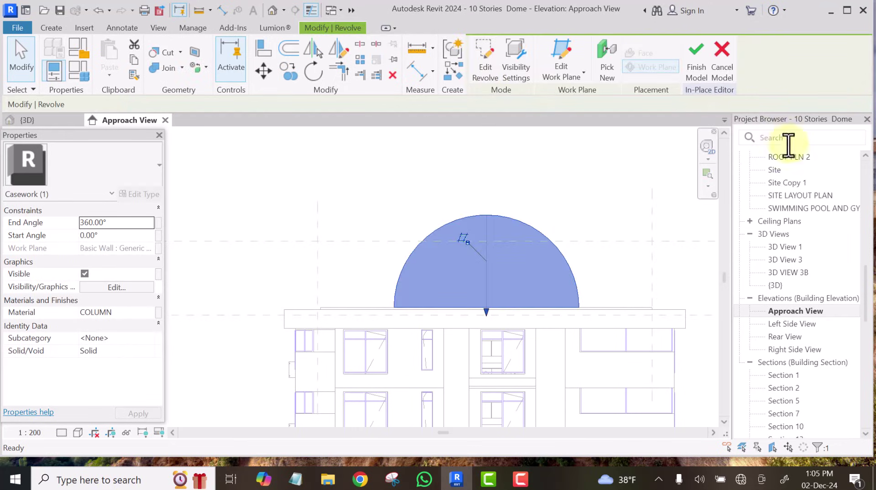
click(696, 58)
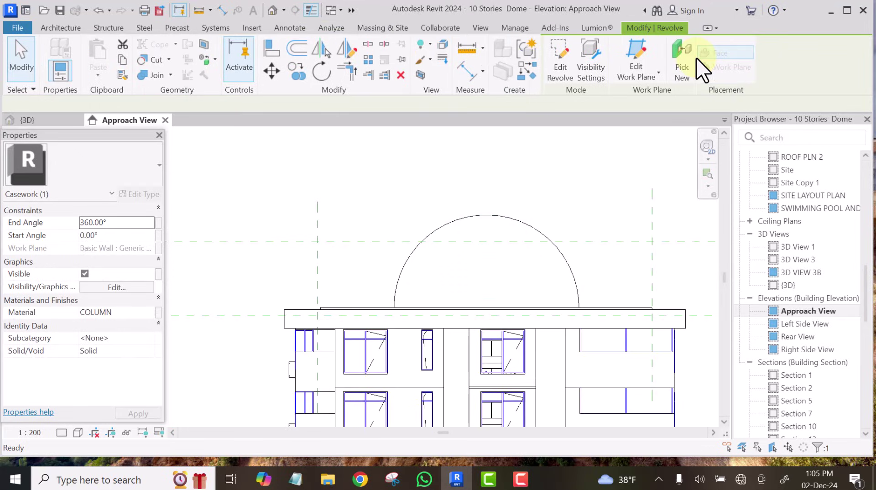
middle_drag(535, 210, 445, 196)
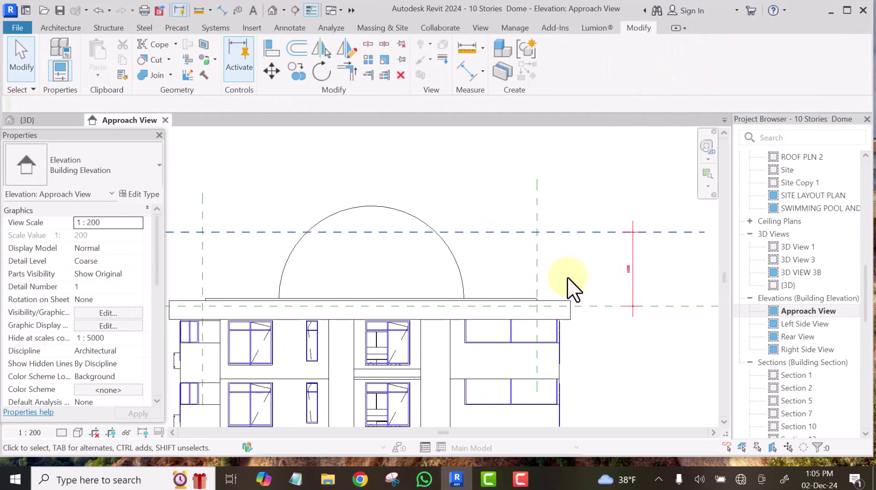
Step: Open the Right Side View elevation at the dome on the building's roof edge
click(793, 348)
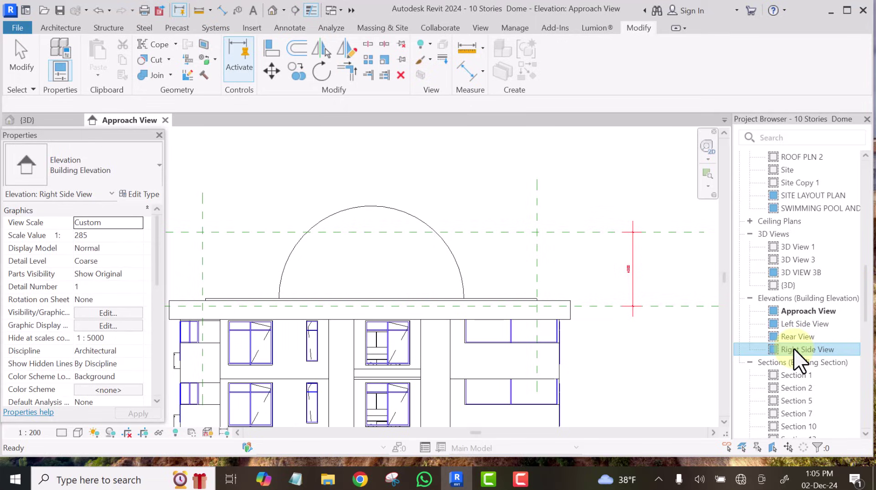
double_click(793, 349)
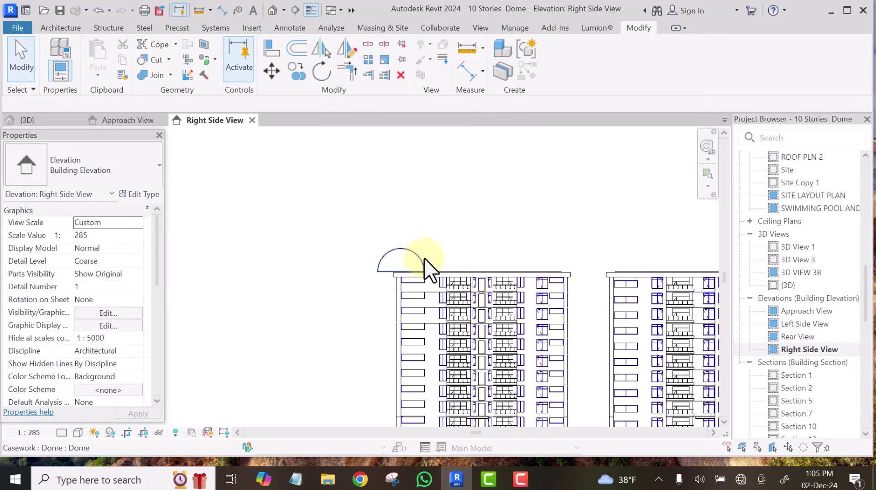
scroll(424, 258, up, 3)
Step: Move the dome from its base centre about 17375 mm horizontally to the roof coping's midpoint, with Constrain turned off, accepting the element deletion
click(423, 252)
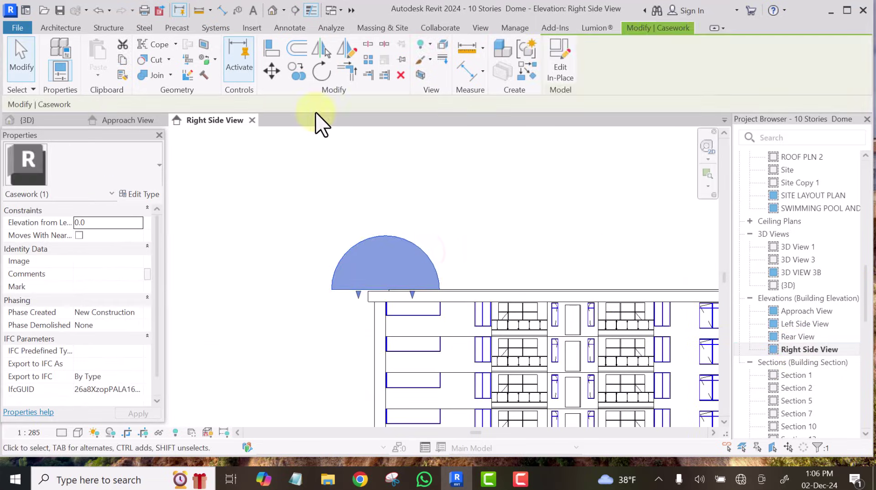
click(271, 70)
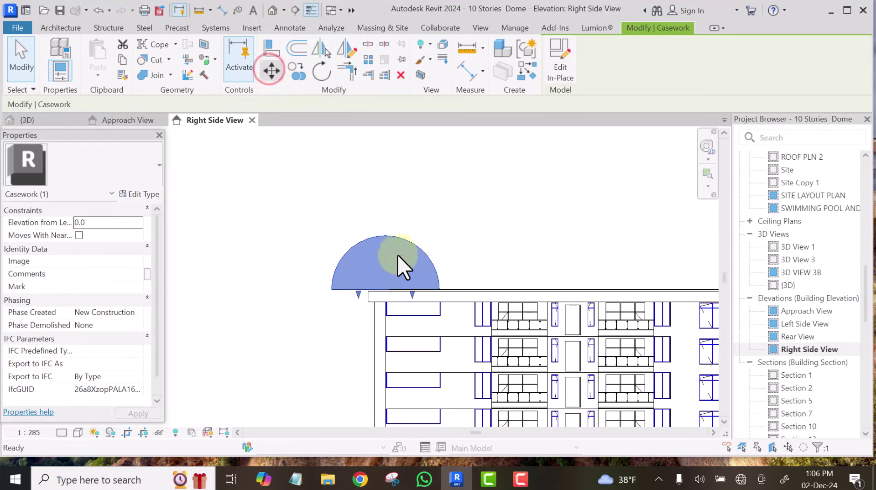
click(385, 289)
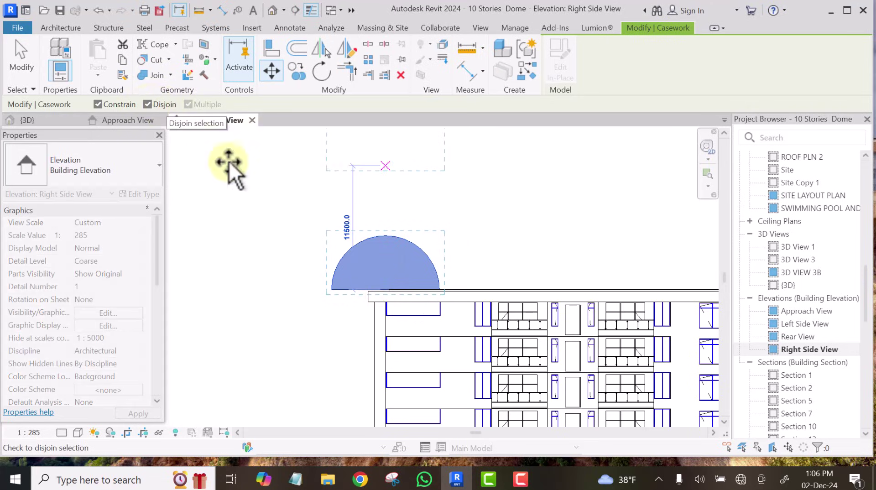
scroll(322, 245, down, 4)
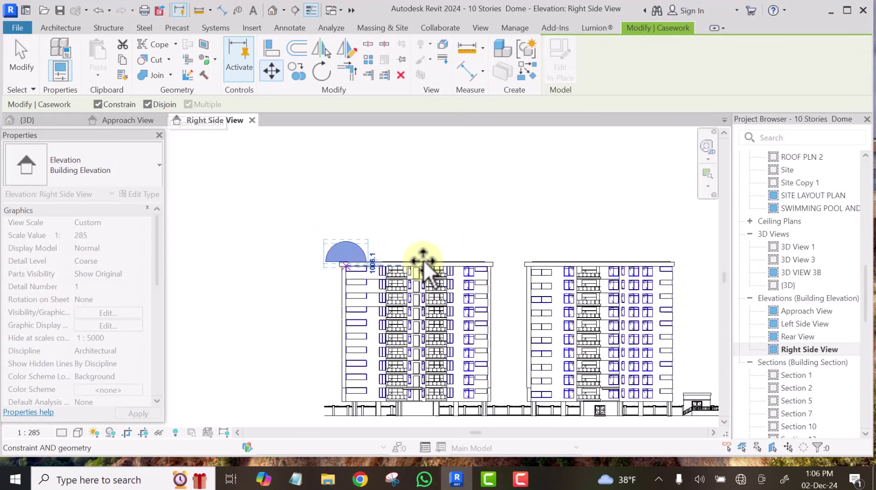
scroll(408, 264, up, 2)
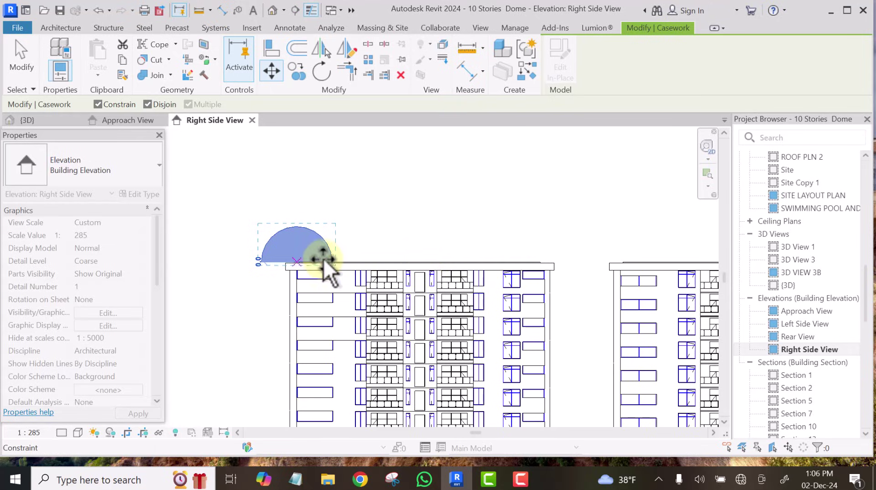
click(297, 259)
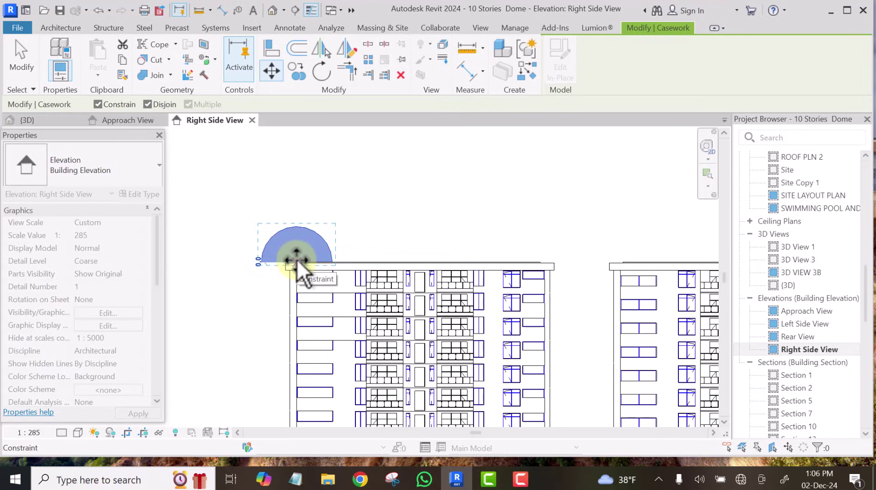
click(97, 103)
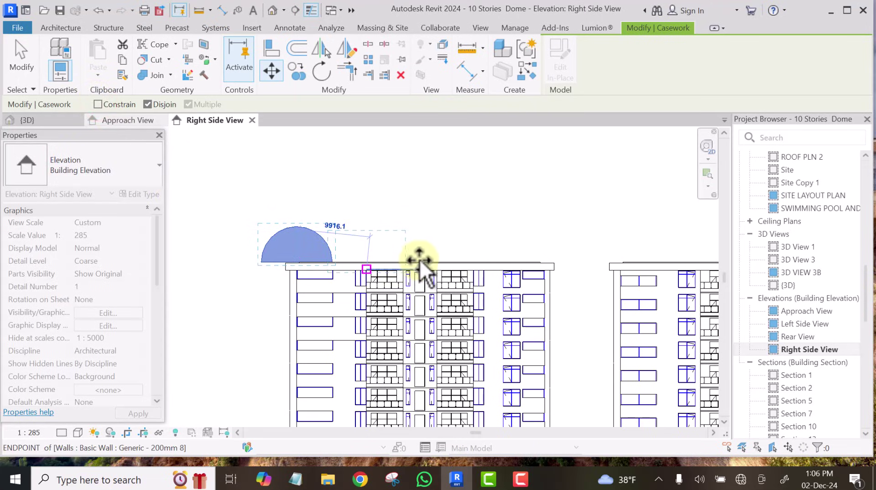
scroll(419, 263, up, 2)
scroll(417, 261, up, 1)
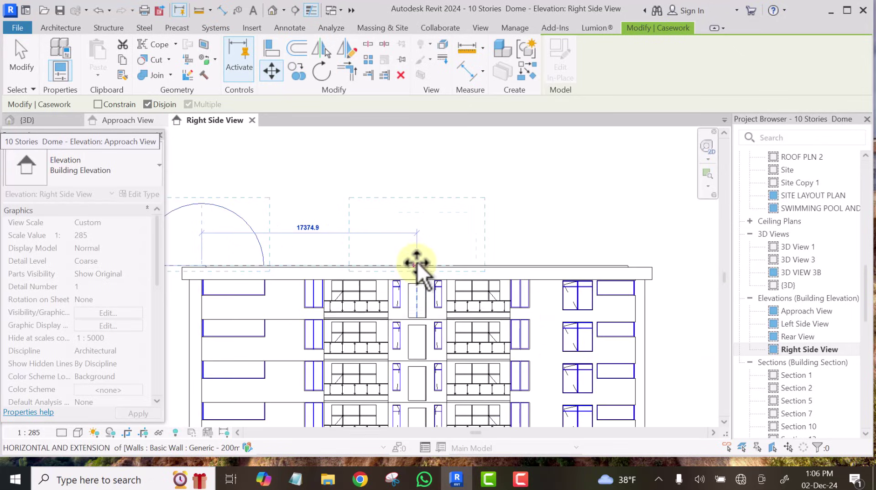
click(418, 264)
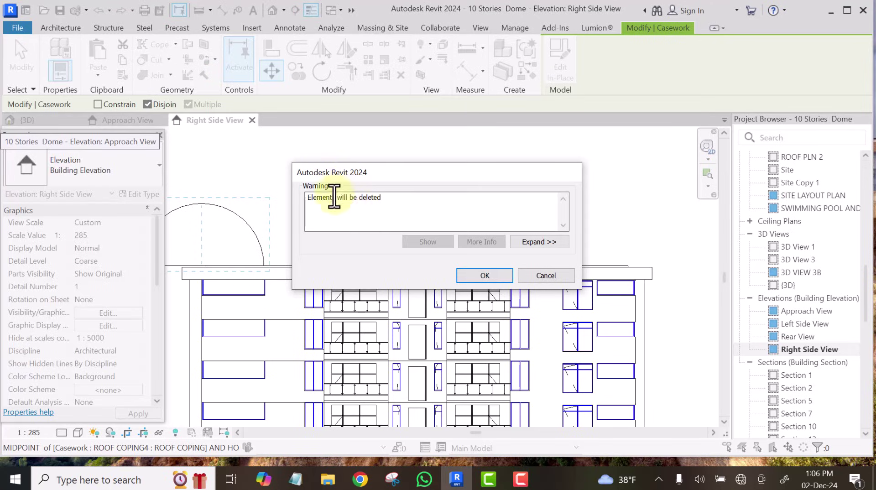
click(482, 277)
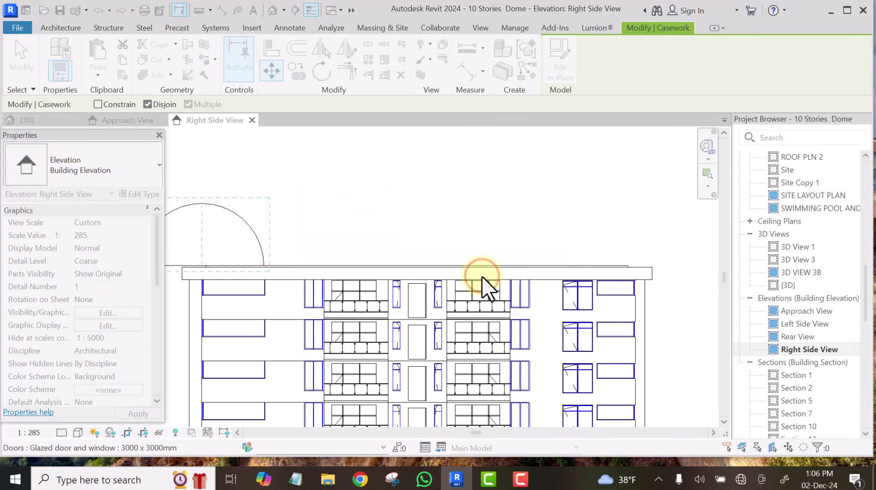
click(527, 205)
scroll(535, 280, down, 4)
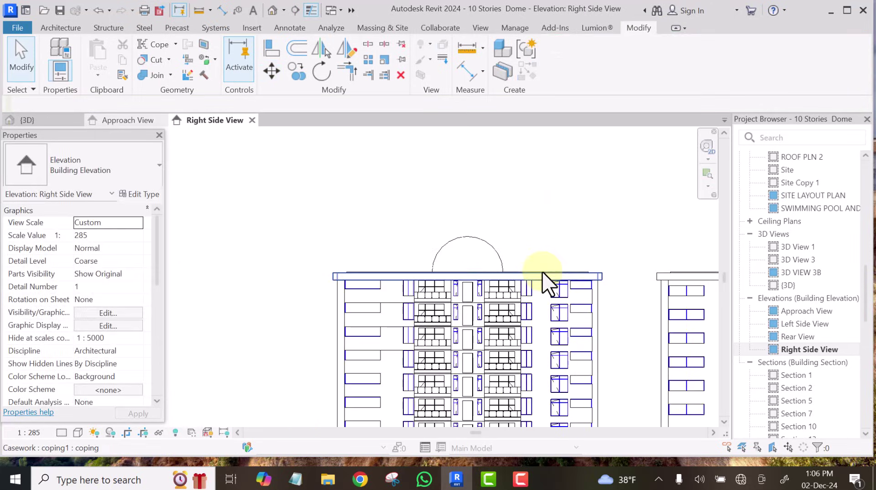
Step: Open the default 3D view and inspect the dome's position on the roof from an angle
click(270, 9)
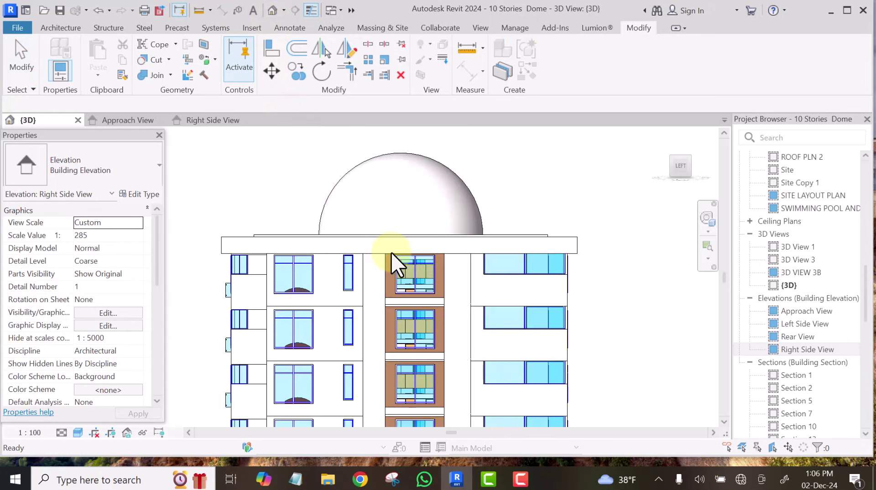
shift+middle_drag(557, 196, 456, 236)
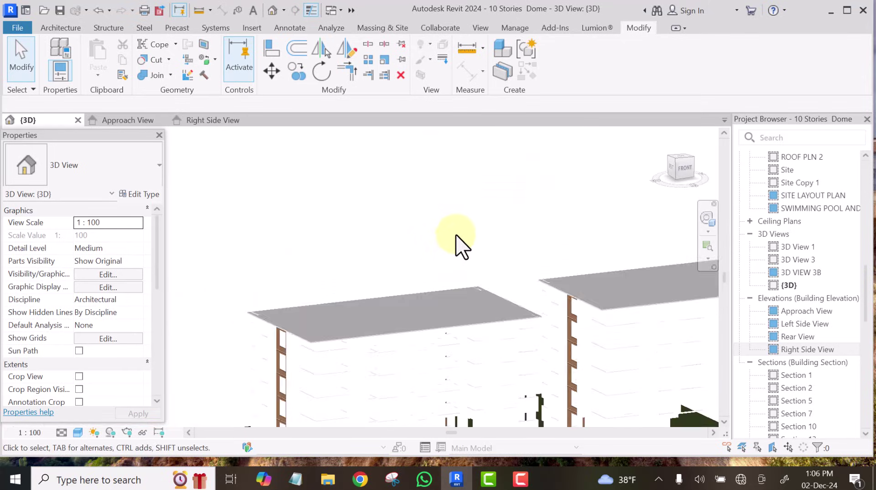
scroll(456, 236, down, 4)
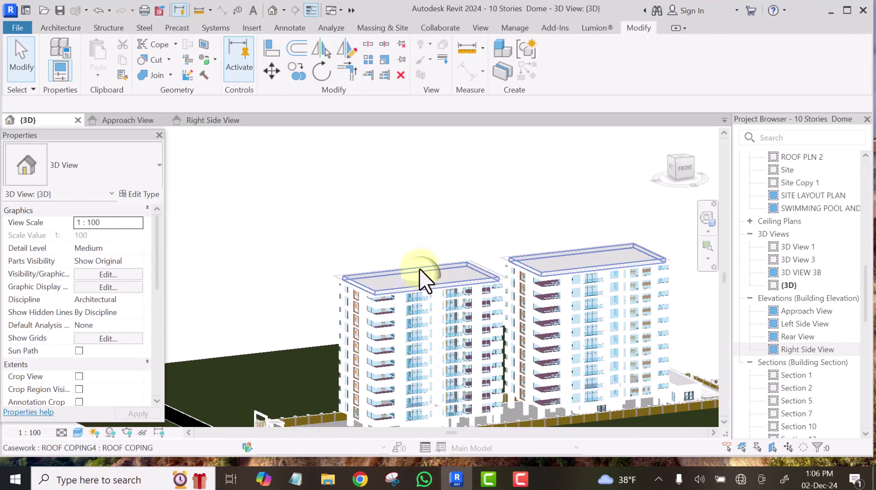
scroll(417, 264, up, 3)
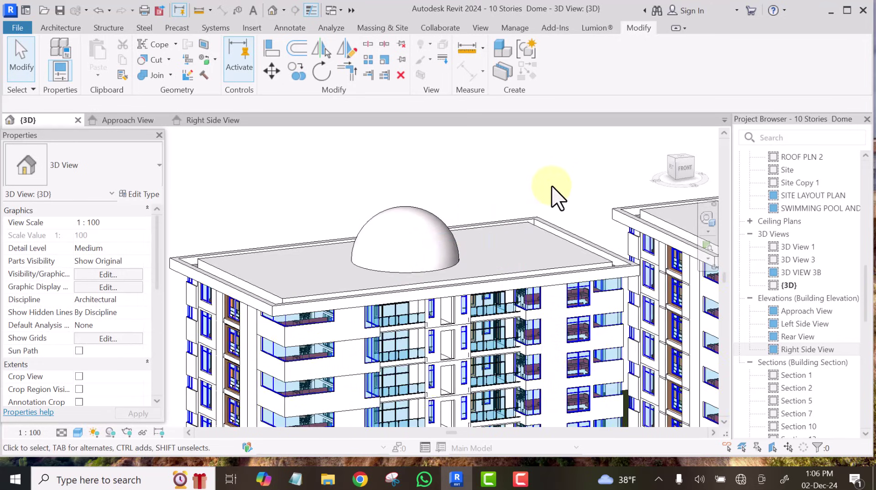